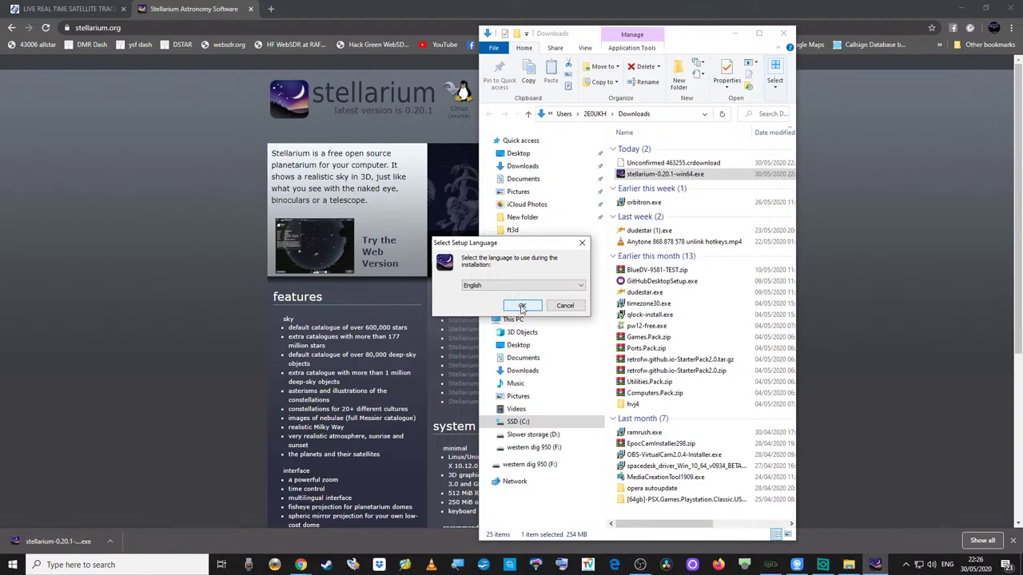
- Install Stellarium with English as the setup language, accepting the licence and keeping the default folders and the desktop shortcut task
{"action": "left_click", "coordinate": [522, 308]}
{"action": "left_click", "coordinate": [438, 335]}
{"action": "left_click", "coordinate": [572, 368]}
{"action": "left_click", "coordinate": [572, 367]}
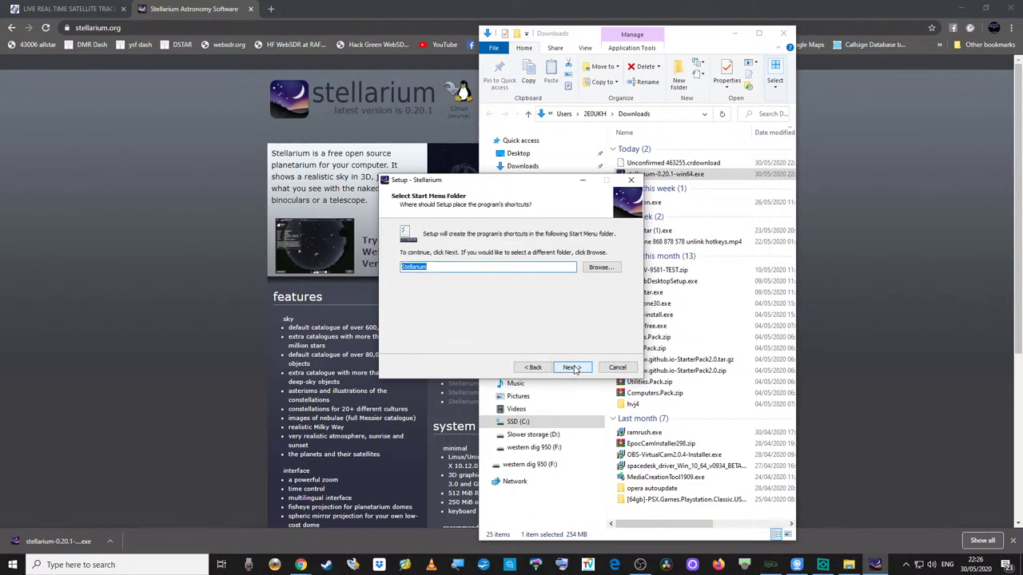
{"action": "left_click", "coordinate": [572, 368]}
{"action": "left_click", "coordinate": [572, 367]}
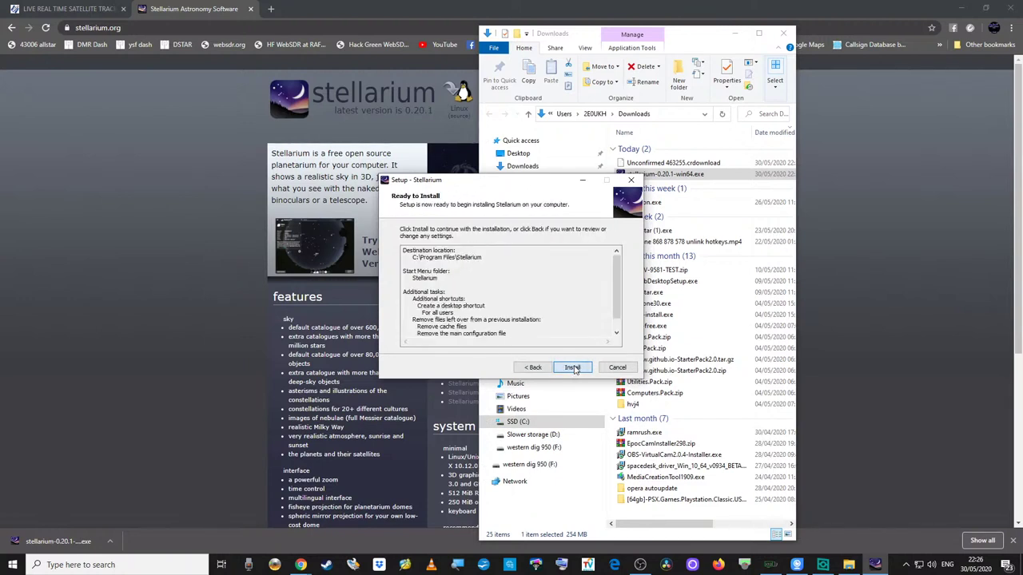
{"action": "left_click", "coordinate": [569, 370]}
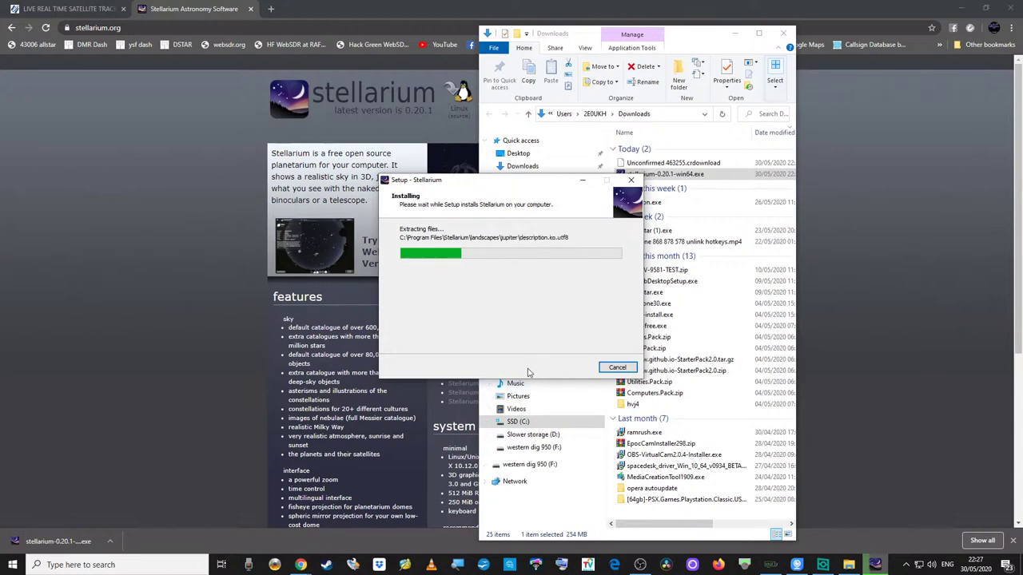
- Copy the stellarium.org address from the browser and switch to the other window
{"action": "left_click", "coordinate": [136, 29]}
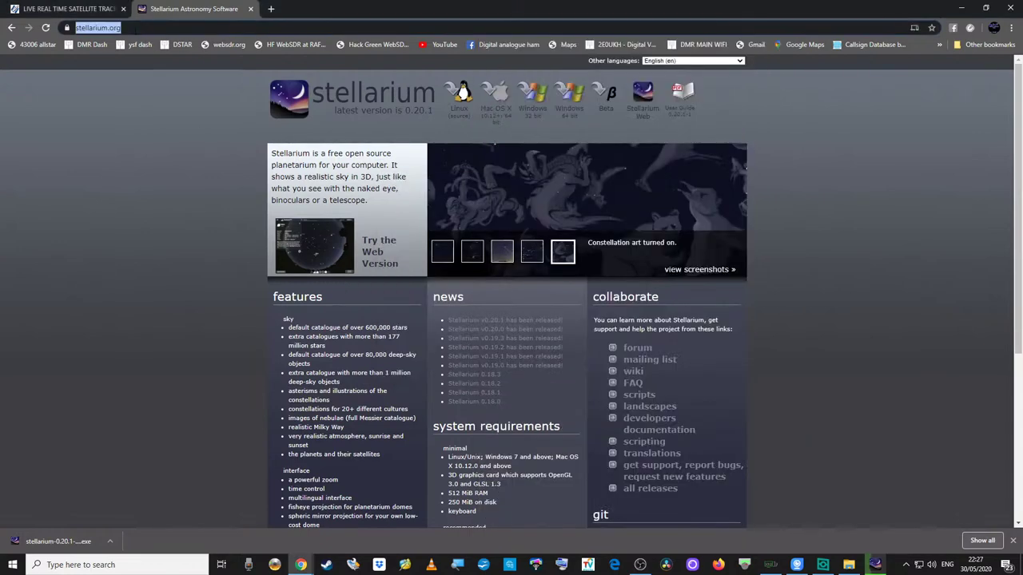
{"action": "right_click", "coordinate": [107, 31]}
{"action": "left_click", "coordinate": [133, 106]}
{"action": "key", "text": "alt+Tab"}
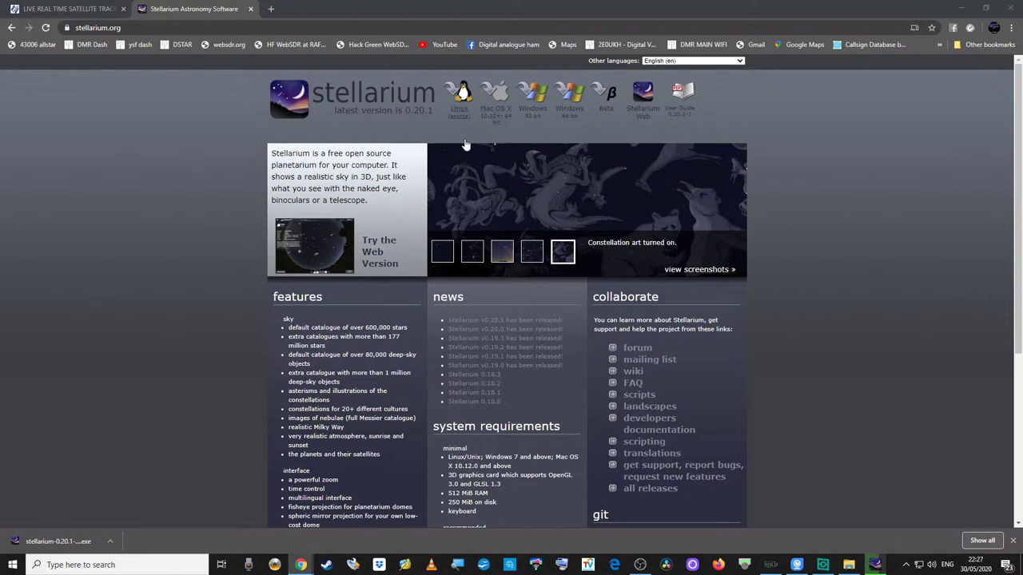
- Minimise the browser window showing the Stellarium site and close the Downloads folder window
{"action": "left_click", "coordinate": [961, 8]}
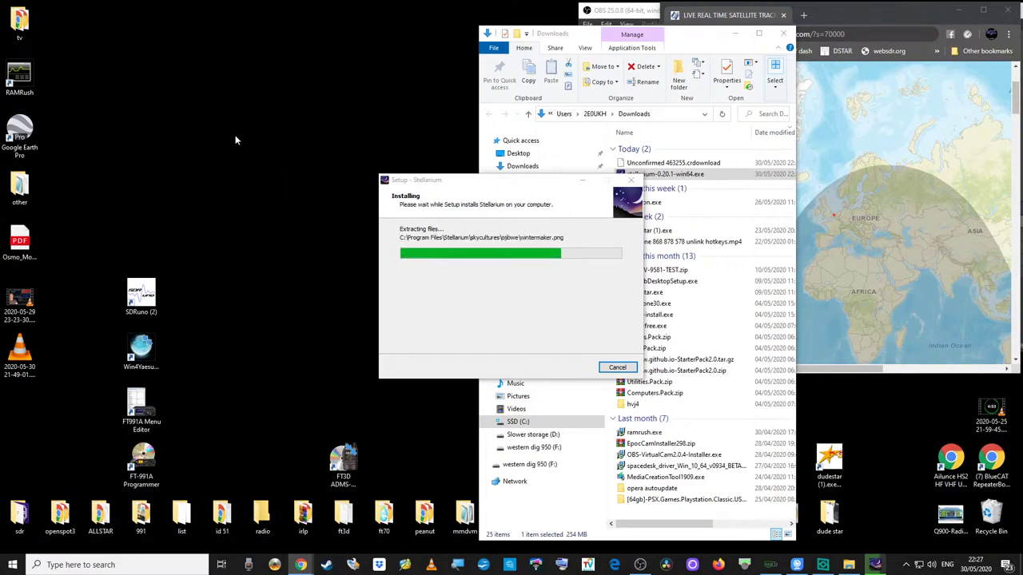
{"action": "left_click", "coordinate": [783, 33]}
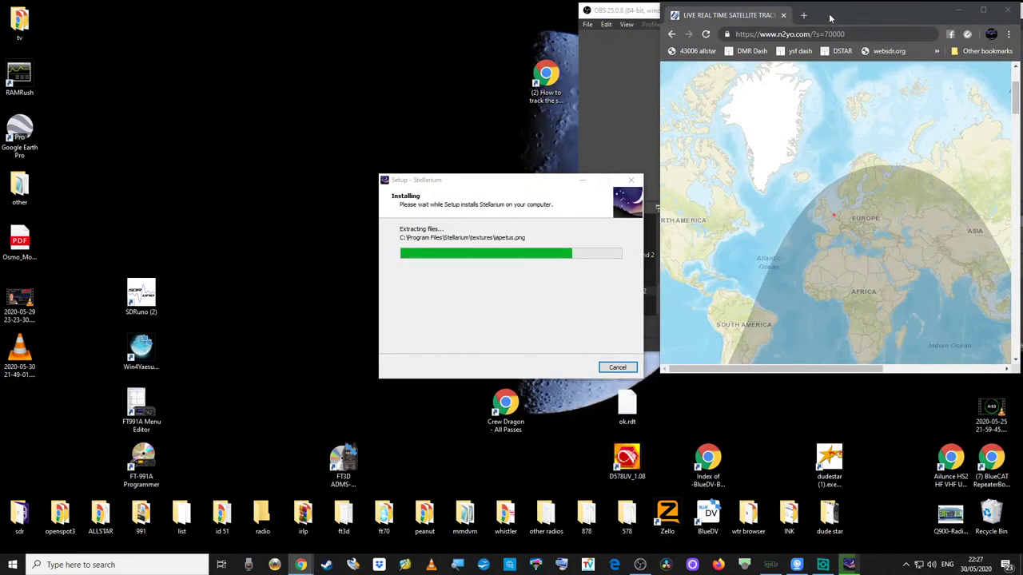
{"action": "left_click", "coordinate": [803, 15]}
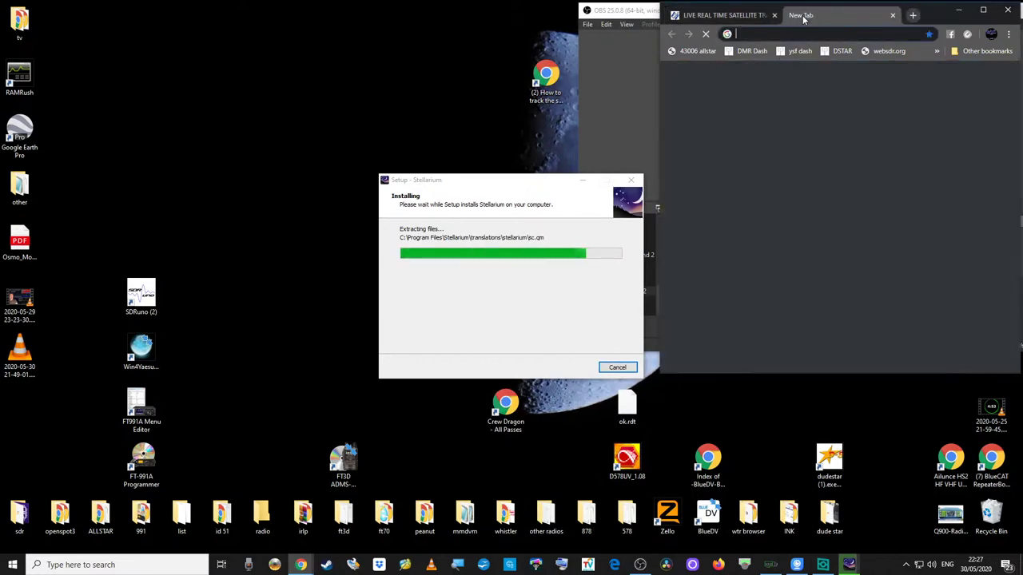
{"action": "right_click", "coordinate": [763, 38]}
{"action": "left_click", "coordinate": [787, 105]}
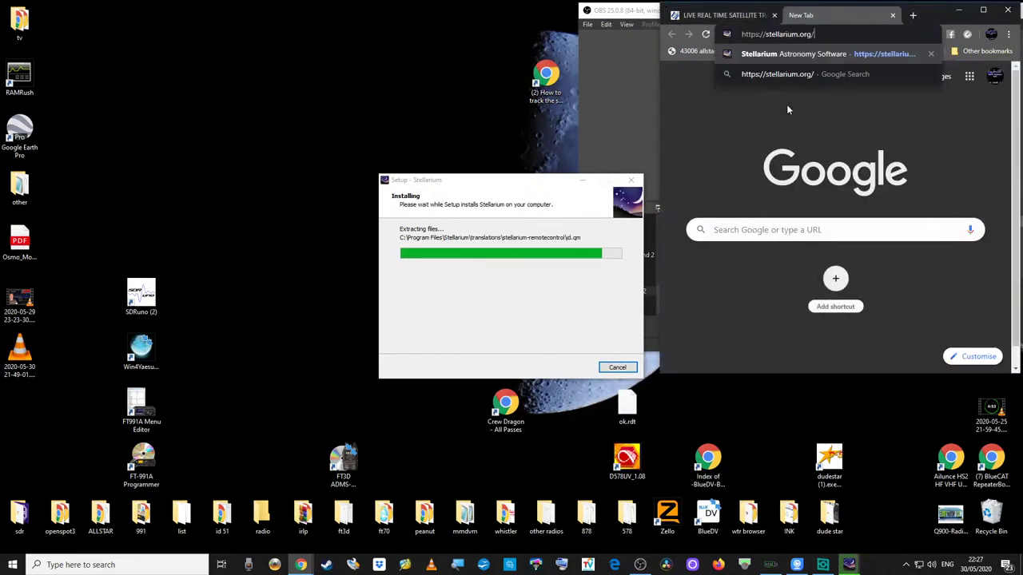
{"action": "key", "text": "Return"}
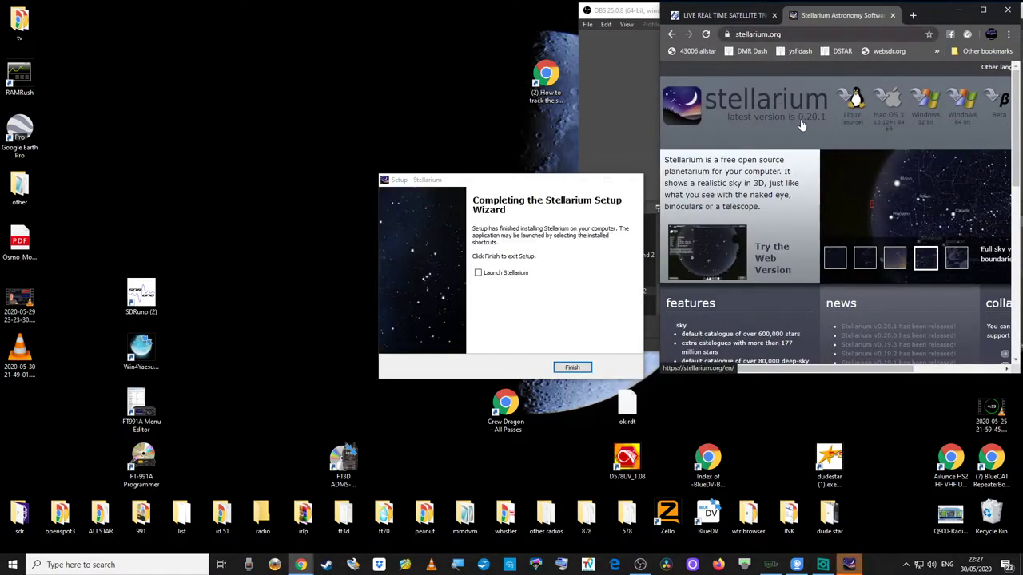
{"action": "left_click", "coordinate": [893, 15]}
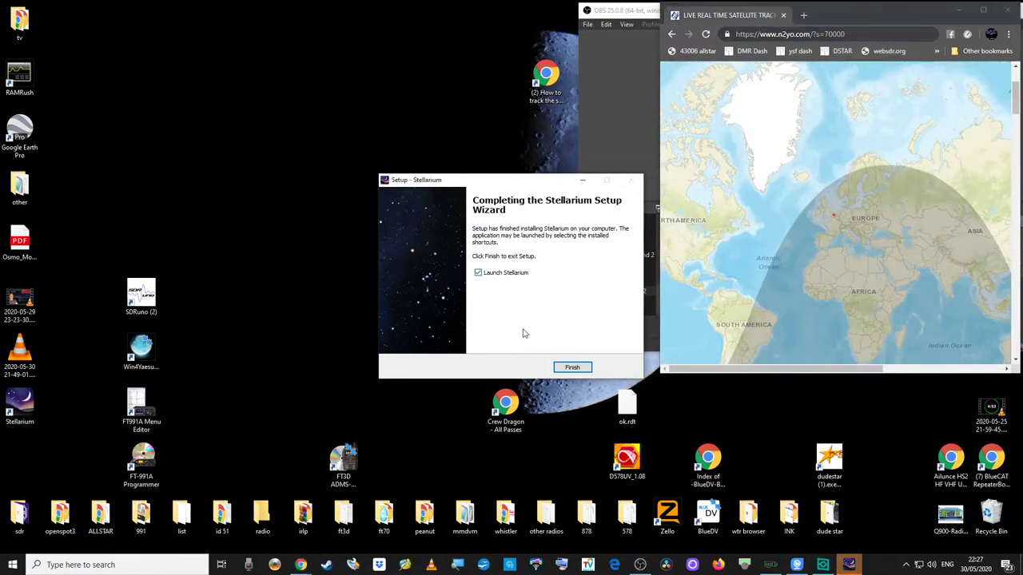
- Finish the setup with Launch Stellarium enabled, and look around the night sky from the southeast across to the Moon
{"action": "left_click", "coordinate": [569, 368]}
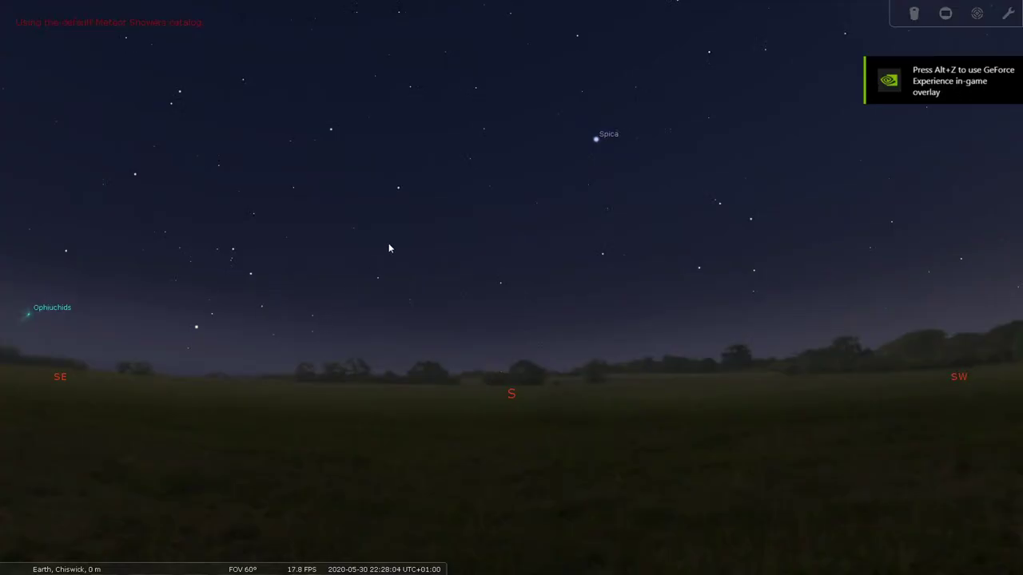
{"action": "left_click_drag", "start_coordinate": [392, 235], "coordinate": [180, 237]}
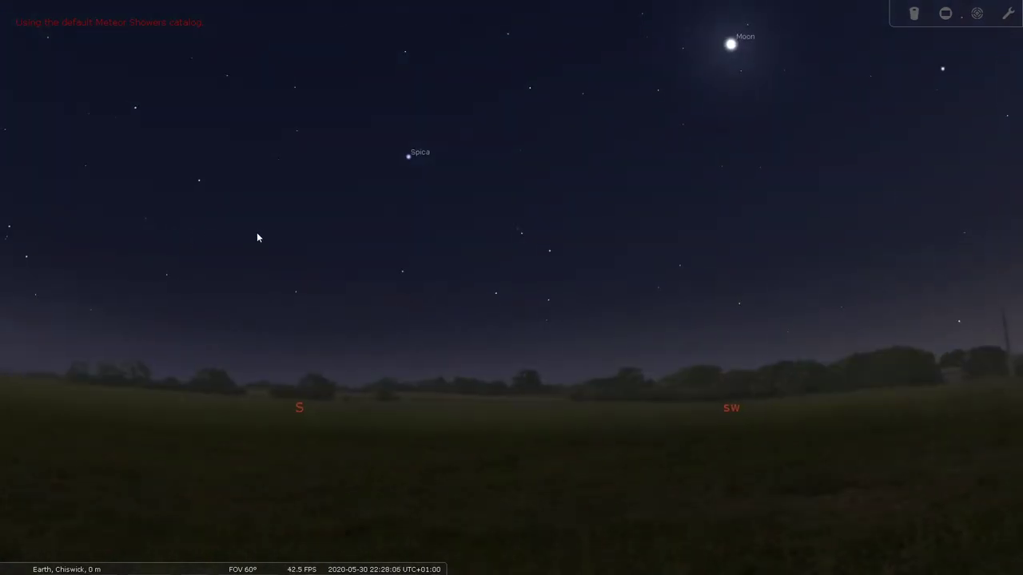
{"action": "left_click_drag", "start_coordinate": [591, 144], "coordinate": [550, 236]}
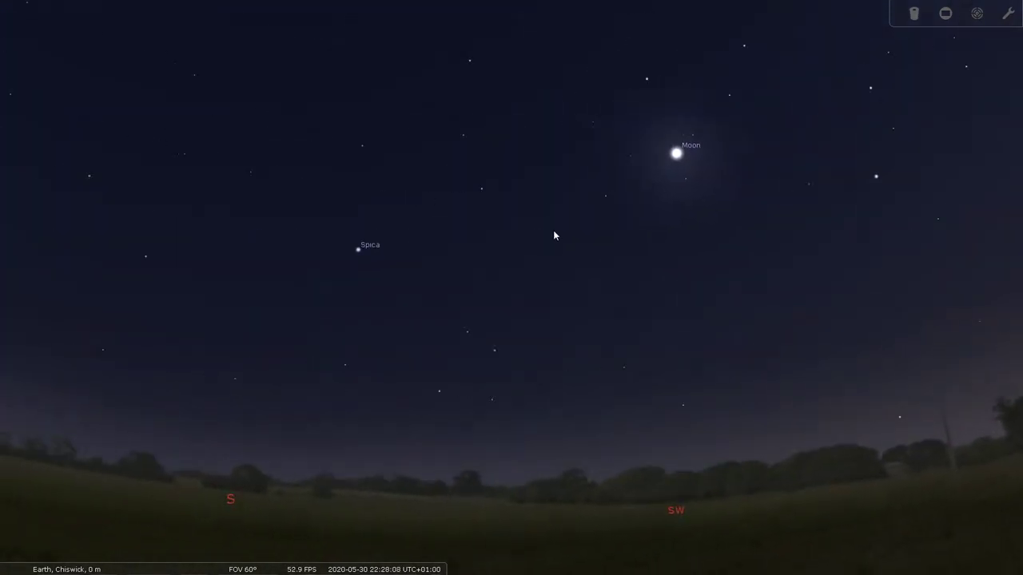
{"action": "left_click_drag", "start_coordinate": [263, 183], "coordinate": [568, 181]}
{"action": "left_click_drag", "start_coordinate": [222, 167], "coordinate": [685, 251]}
{"action": "left_click_drag", "start_coordinate": [431, 254], "coordinate": [166, 231]}
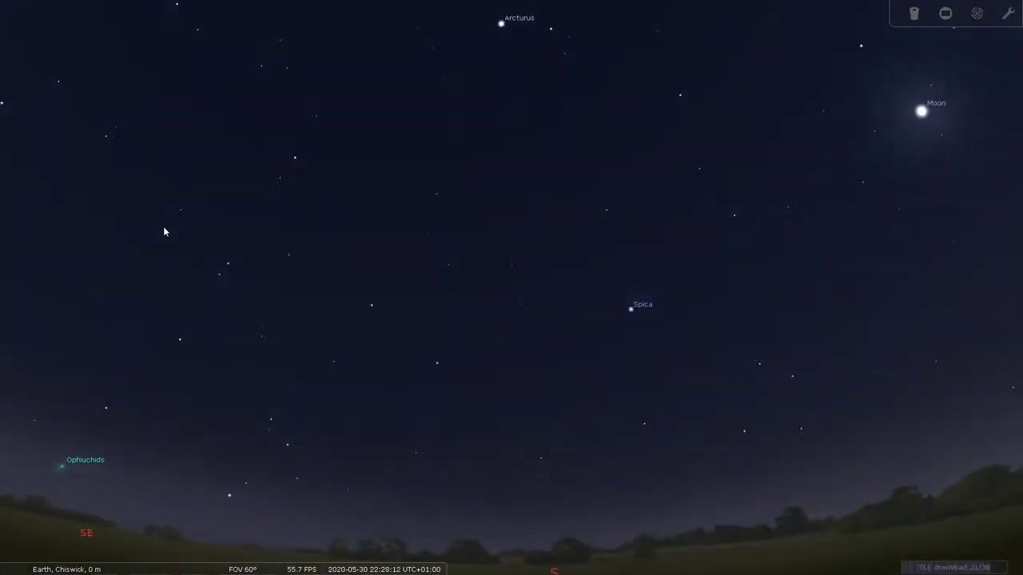
{"action": "left_click_drag", "start_coordinate": [681, 203], "coordinate": [330, 245]}
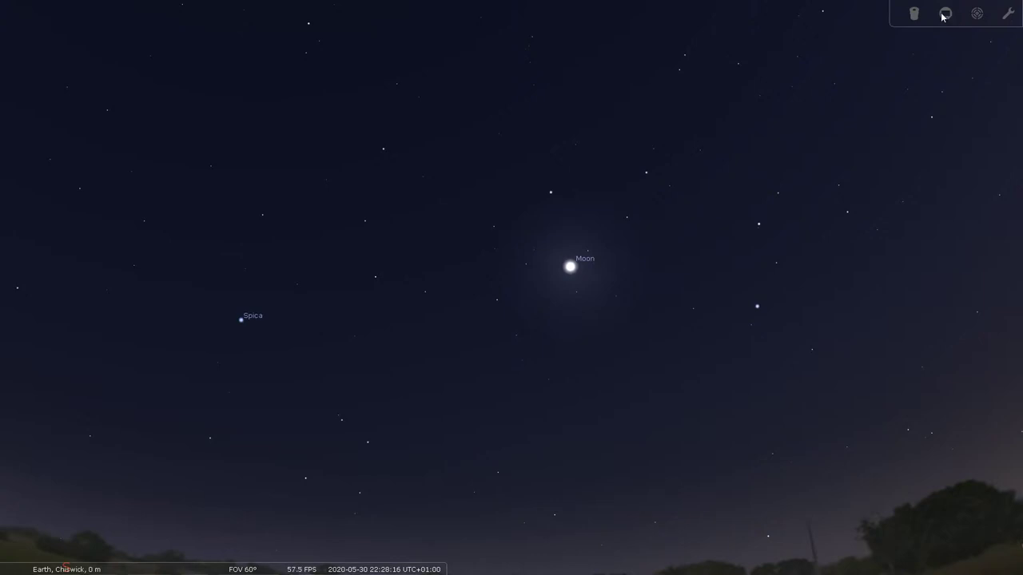
- Look through the Oculars settings and Stellarium's display and window controls, including the sky viewing options, and bring up the Oculars settings again
{"action": "left_click", "coordinate": [1008, 13]}
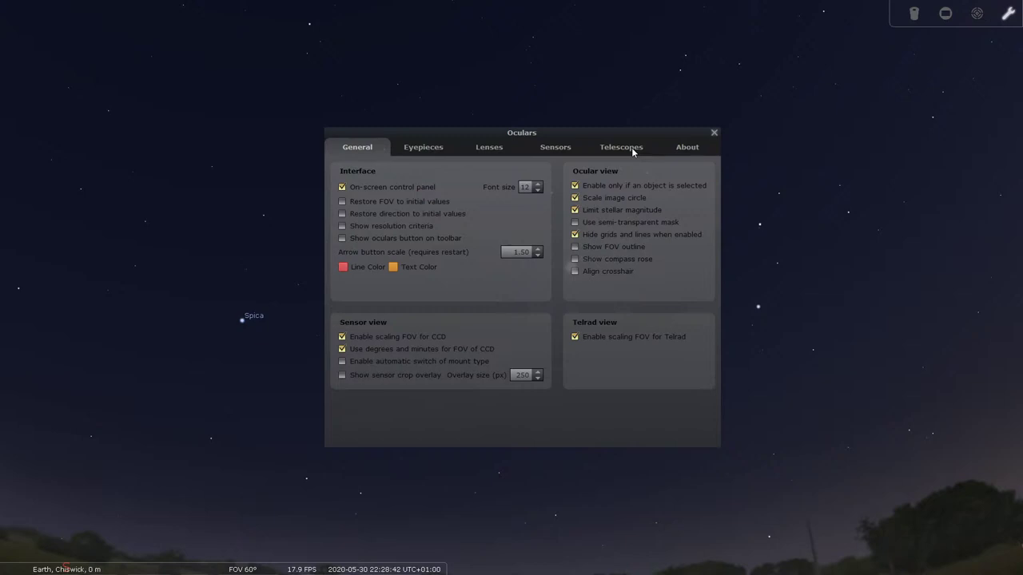
{"action": "left_click", "coordinate": [714, 132]}
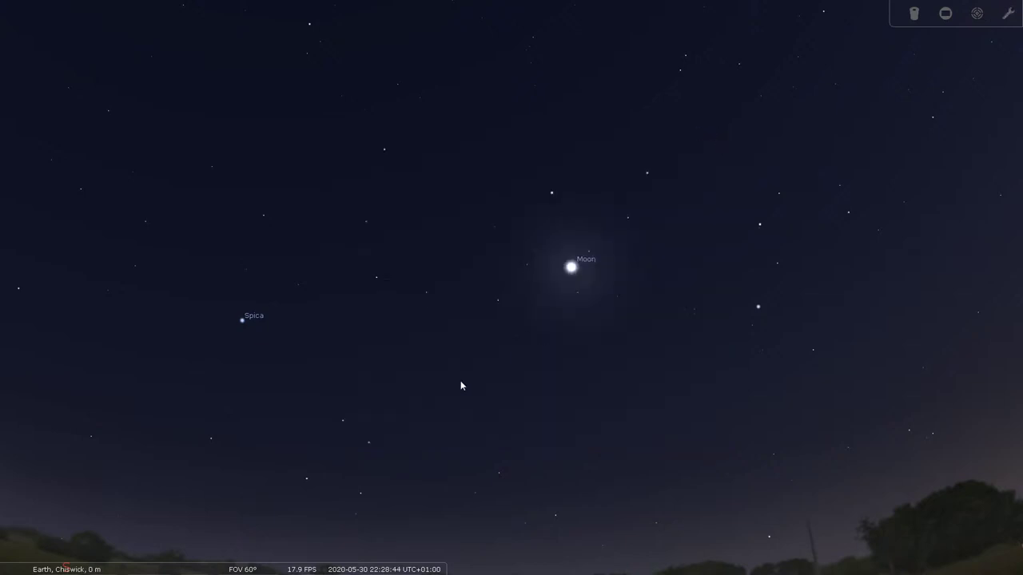
{"action": "mouse_move", "coordinate": [393, 559]}
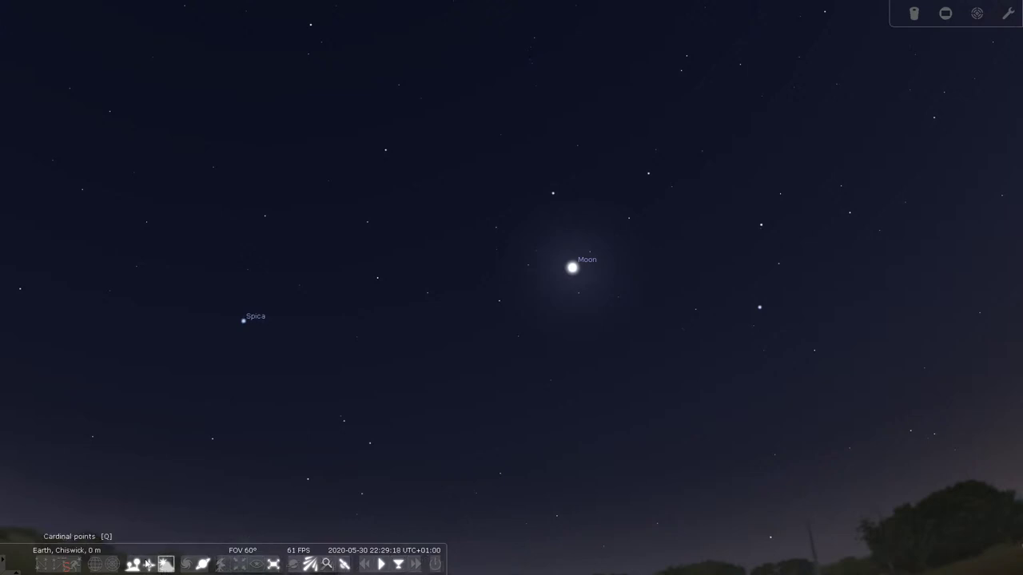
{"action": "mouse_move", "coordinate": [27, 560]}
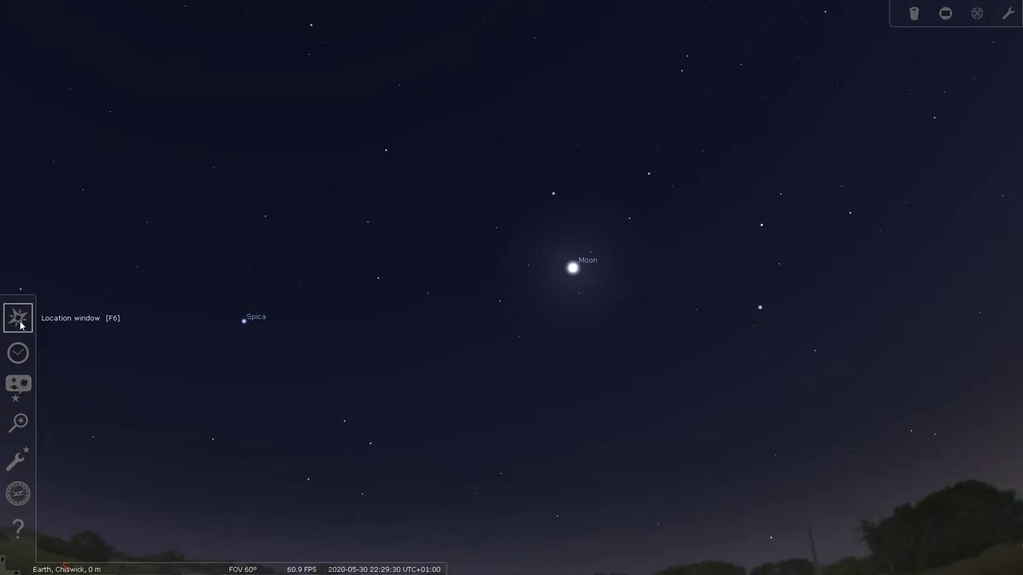
{"action": "left_click", "coordinate": [18, 388]}
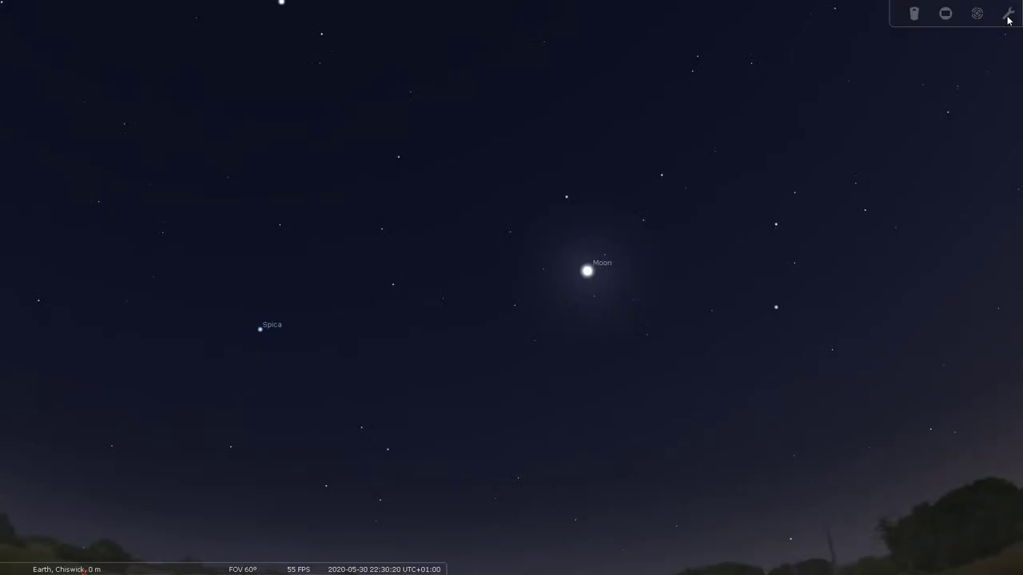
{"action": "left_click", "coordinate": [1007, 13]}
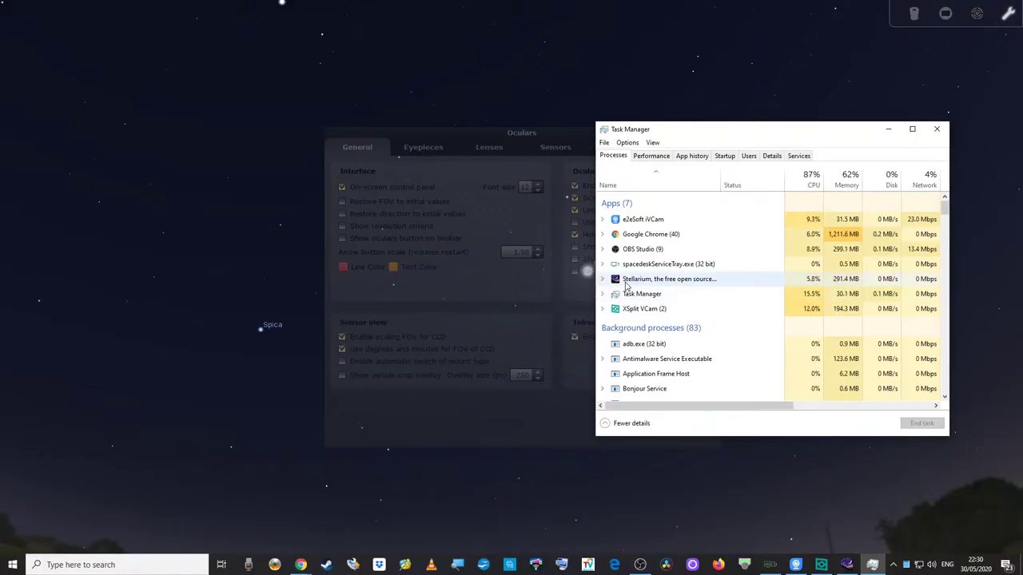
- End the Stellarium process in Task Manager and close Task Manager
{"action": "left_click", "coordinate": [627, 282]}
{"action": "right_click", "coordinate": [629, 282]}
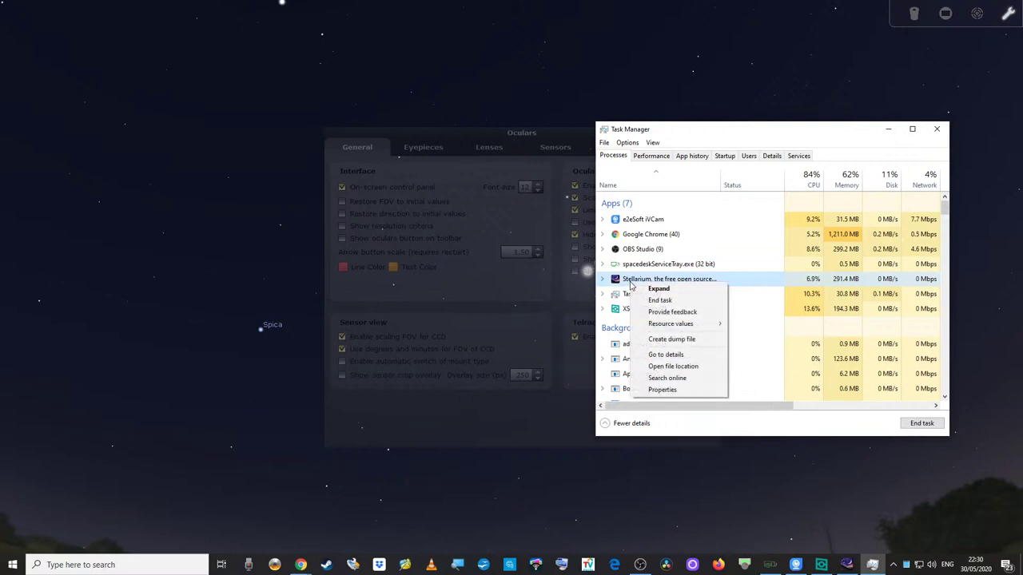
{"action": "left_click", "coordinate": [660, 301]}
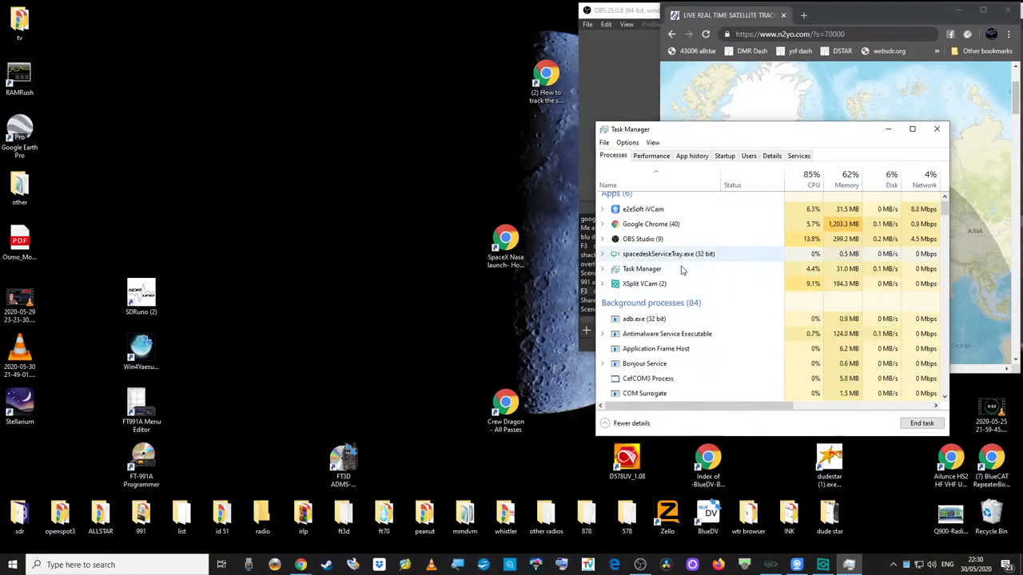
{"action": "left_click", "coordinate": [937, 131]}
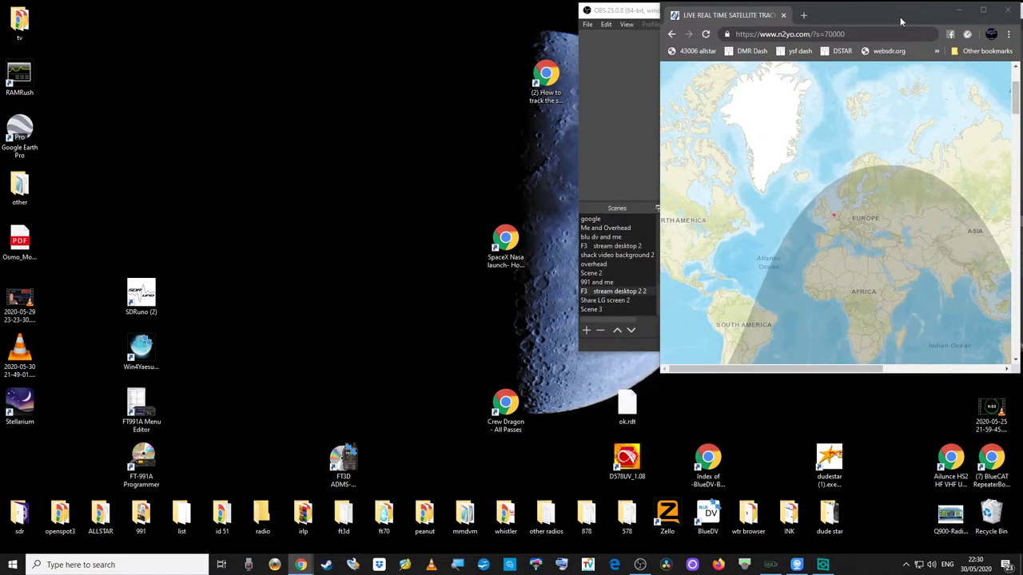
- Move the satellite tracking browser window clear of OBS and search Google for "dragon tracker" in a new tab
{"action": "left_click_drag", "start_coordinate": [893, 12], "coordinate": [375, 52]}
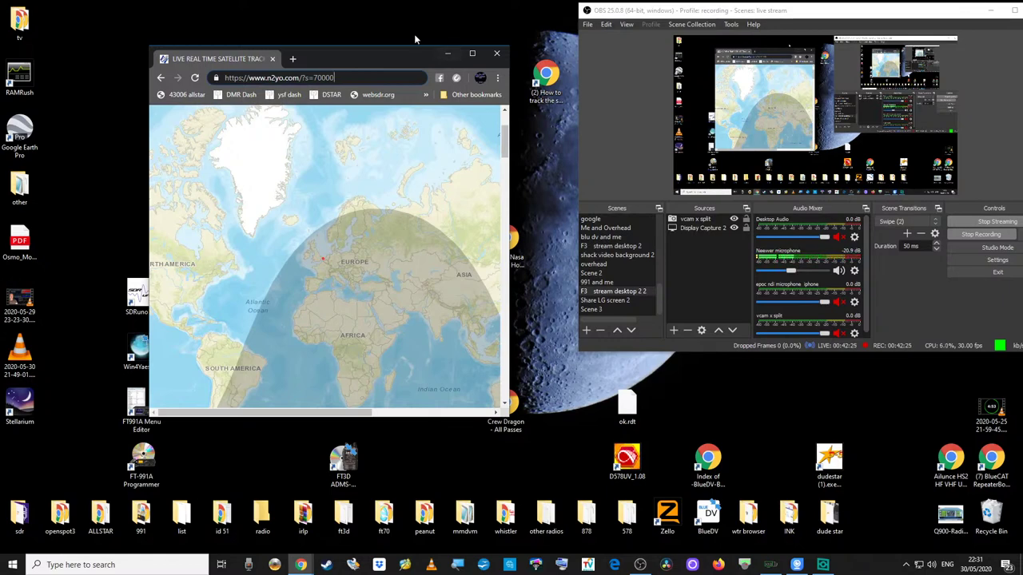
{"action": "left_click", "coordinate": [293, 59]}
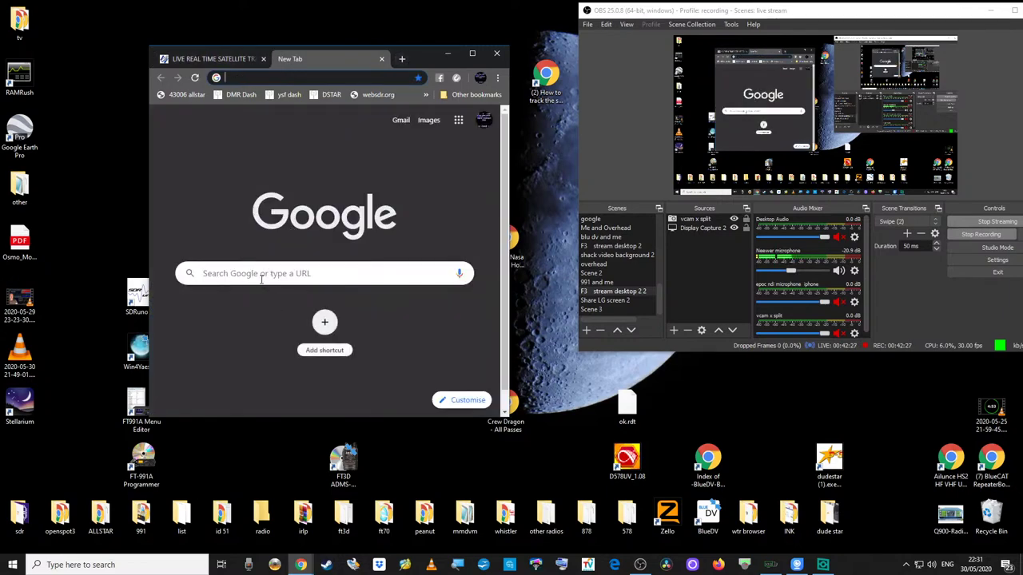
{"action": "type", "text": "dra"}
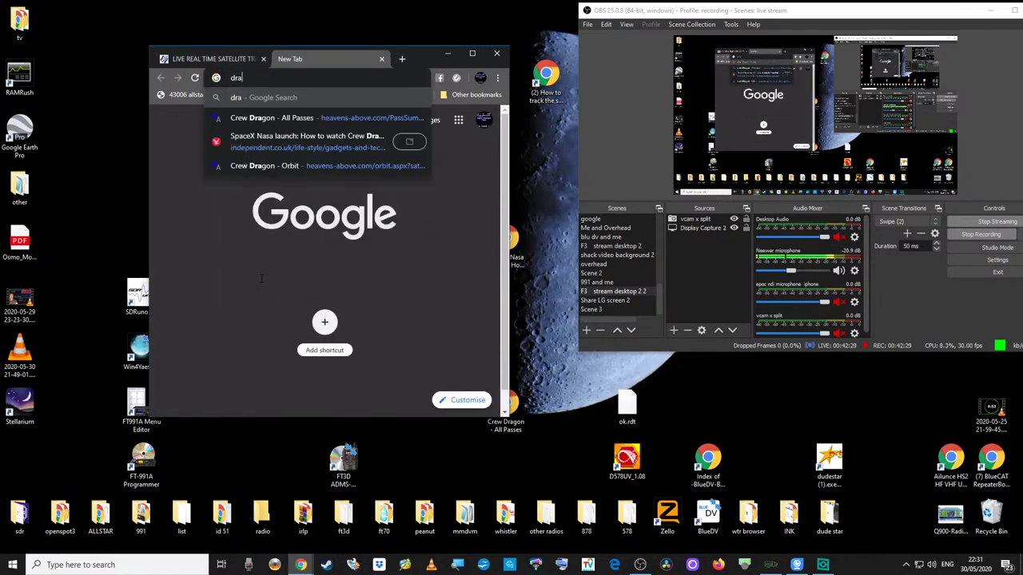
{"action": "type", "text": "gon"}
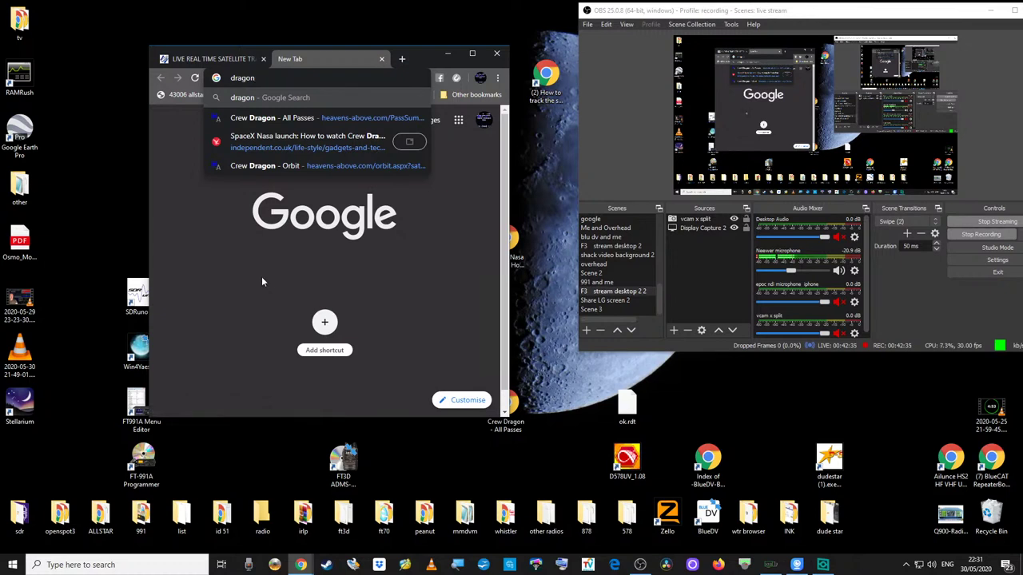
{"action": "type", "text": " tra"}
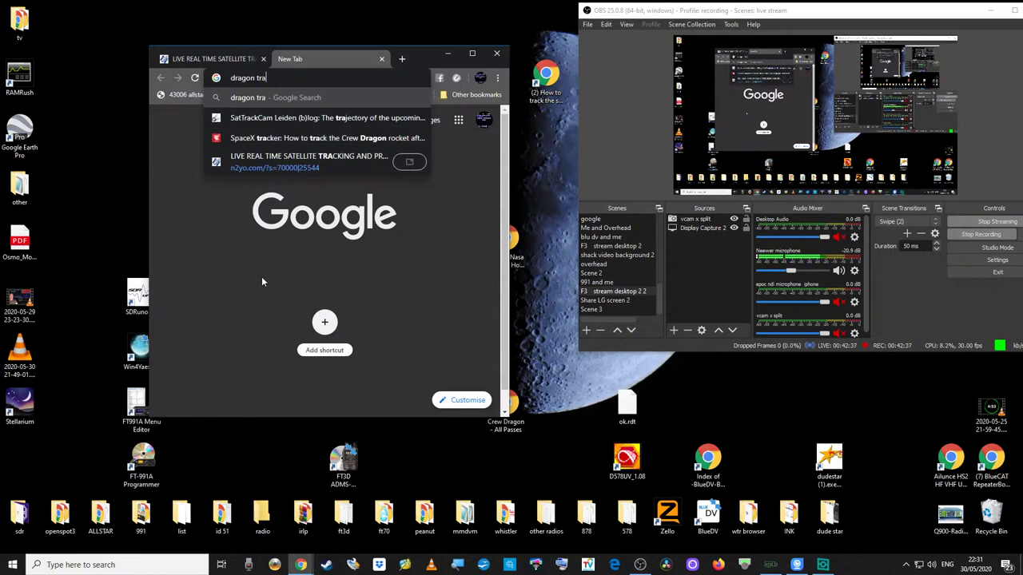
{"action": "type", "text": "cker"}
{"action": "key", "text": "Return"}
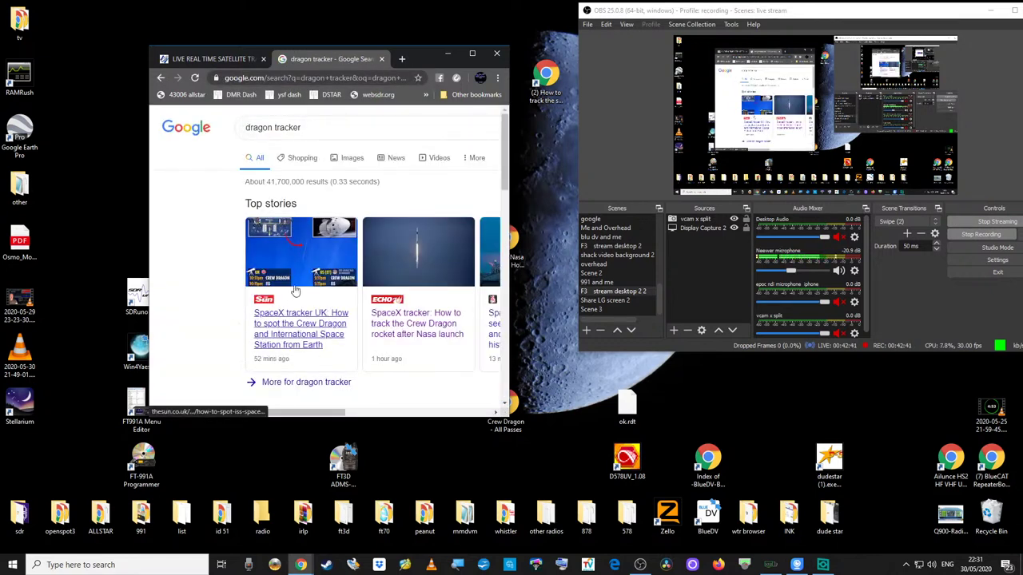
{"action": "scroll", "coordinate": [321, 260], "scroll_direction": "down", "scroll_amount": 3}
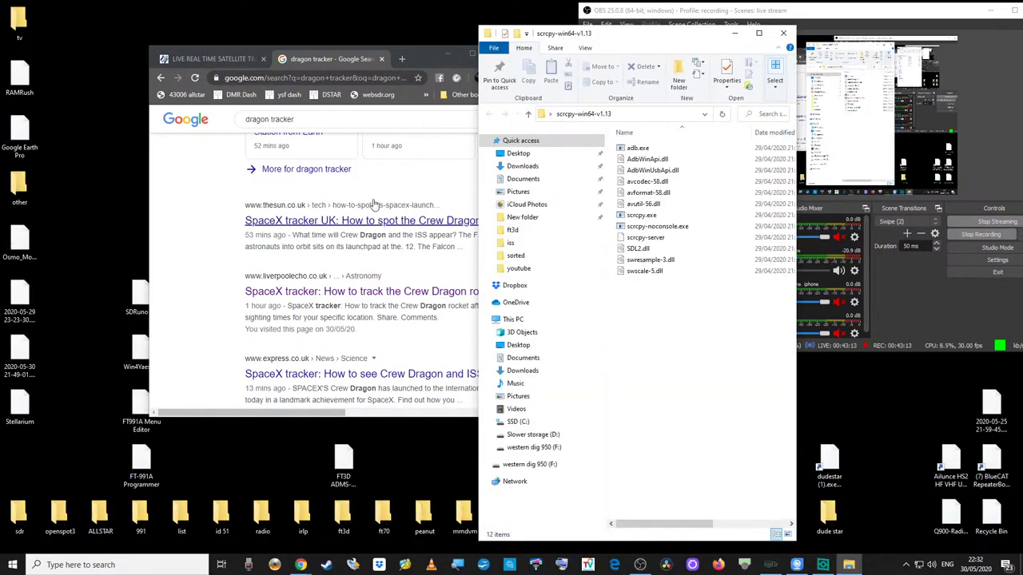
- Start scrcpy.exe from the scrcpy-win64-v1.13 folder to mirror the Pixel 2 phone, and minimise its console window
{"action": "left_click", "coordinate": [641, 216]}
{"action": "double_click", "coordinate": [641, 216]}
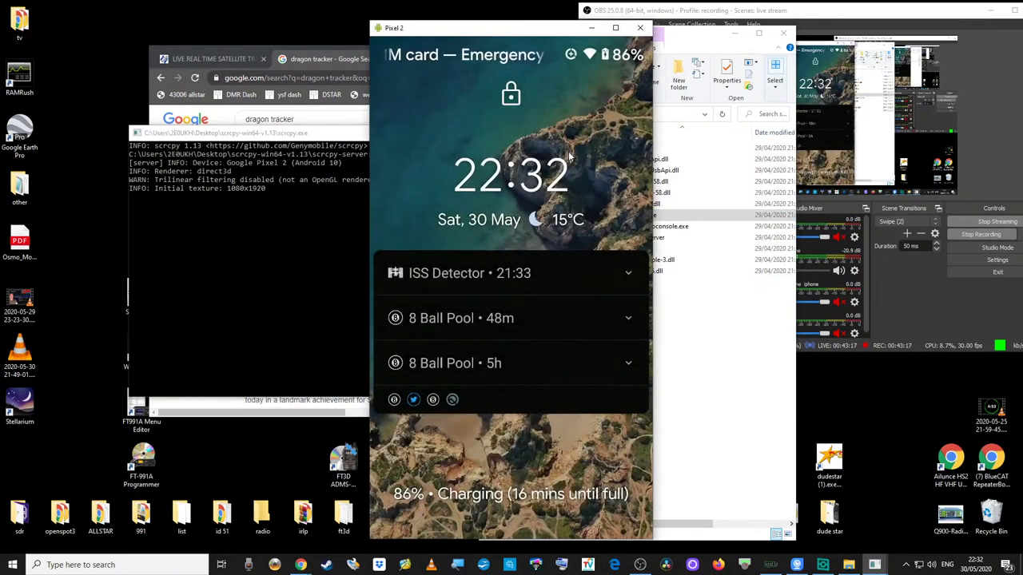
{"action": "left_click", "coordinate": [312, 134]}
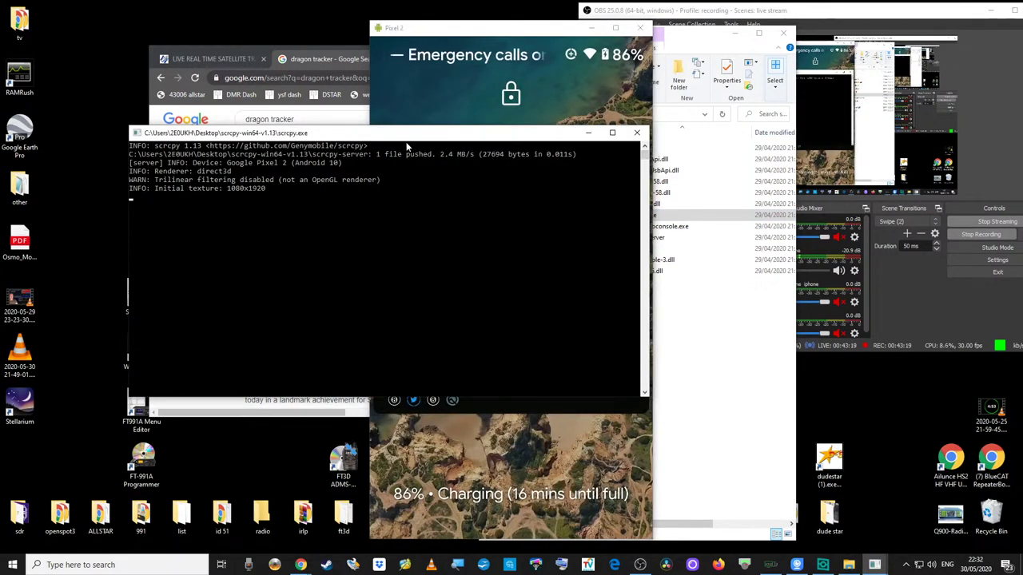
{"action": "left_click", "coordinate": [588, 133]}
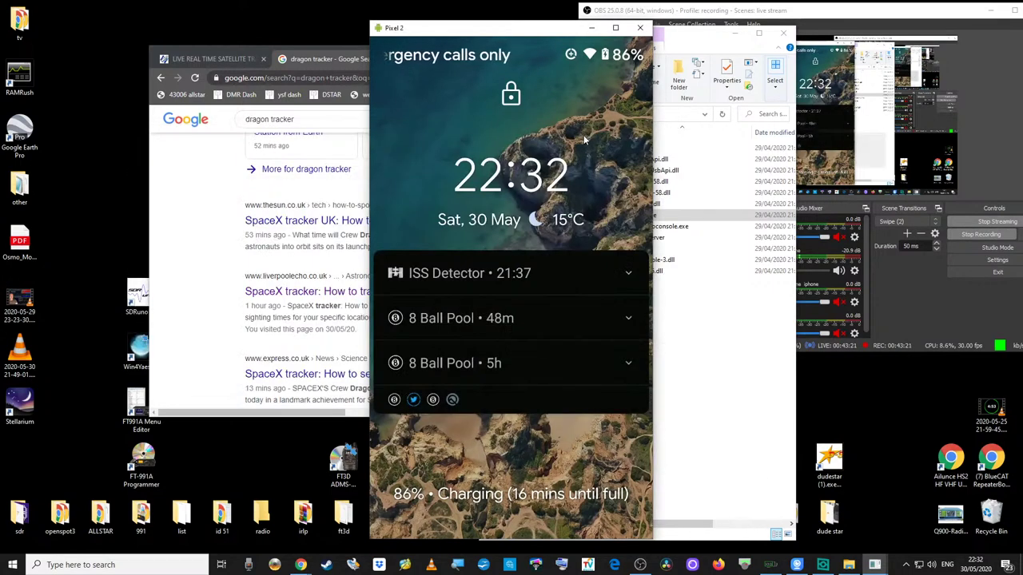
- Move the mirrored phone window clear of the browser, and exit the Famous Objects list and Filters to the phone's home screen
{"action": "left_click_drag", "start_coordinate": [488, 30], "coordinate": [647, 30]}
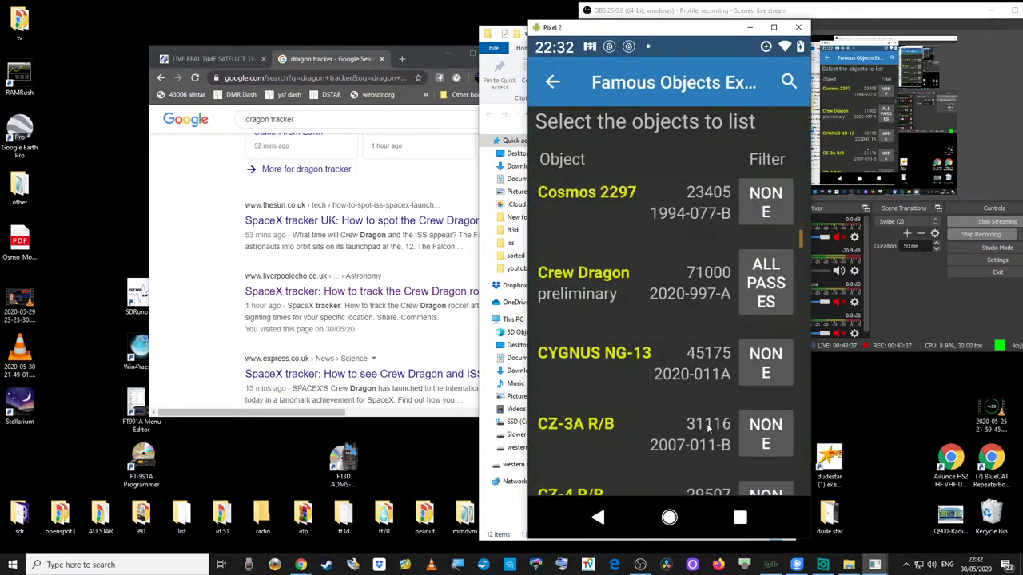
{"action": "left_click", "coordinate": [551, 82]}
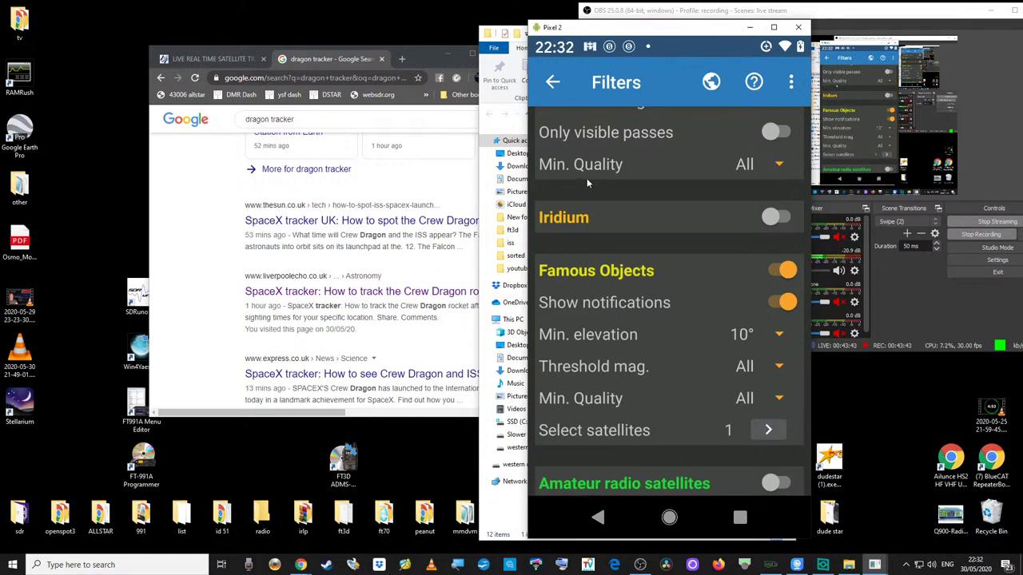
{"action": "left_click", "coordinate": [551, 83]}
{"action": "left_click", "coordinate": [669, 517]}
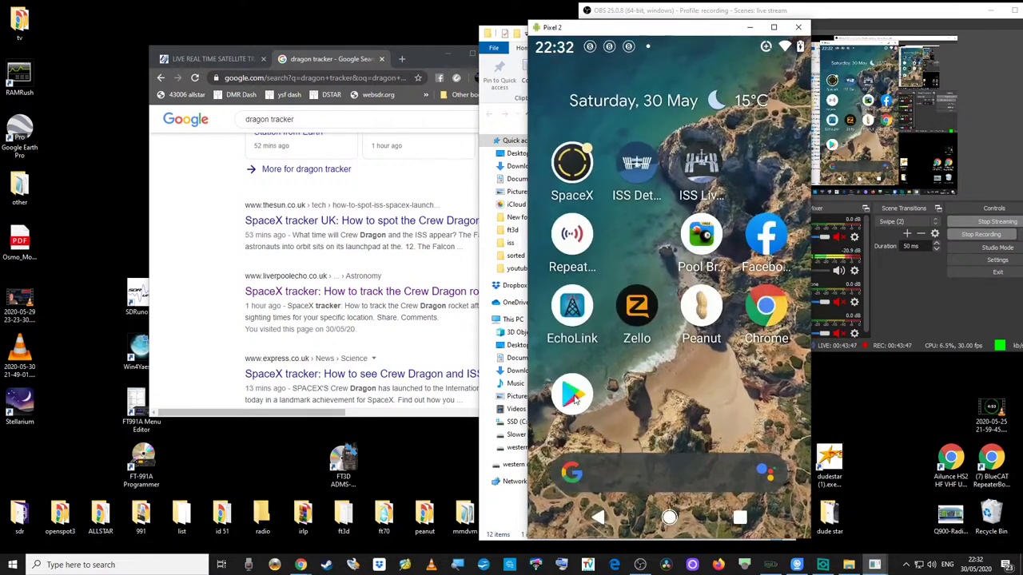
- Open the Play Store on the phone and bring up its app search
{"action": "left_click", "coordinate": [572, 393]}
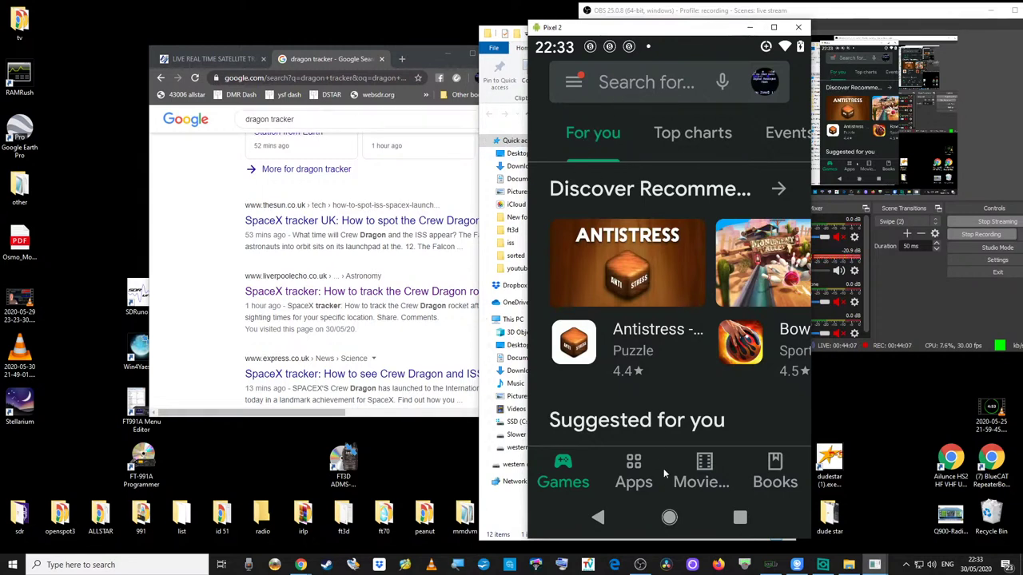
{"action": "left_click", "coordinate": [617, 85]}
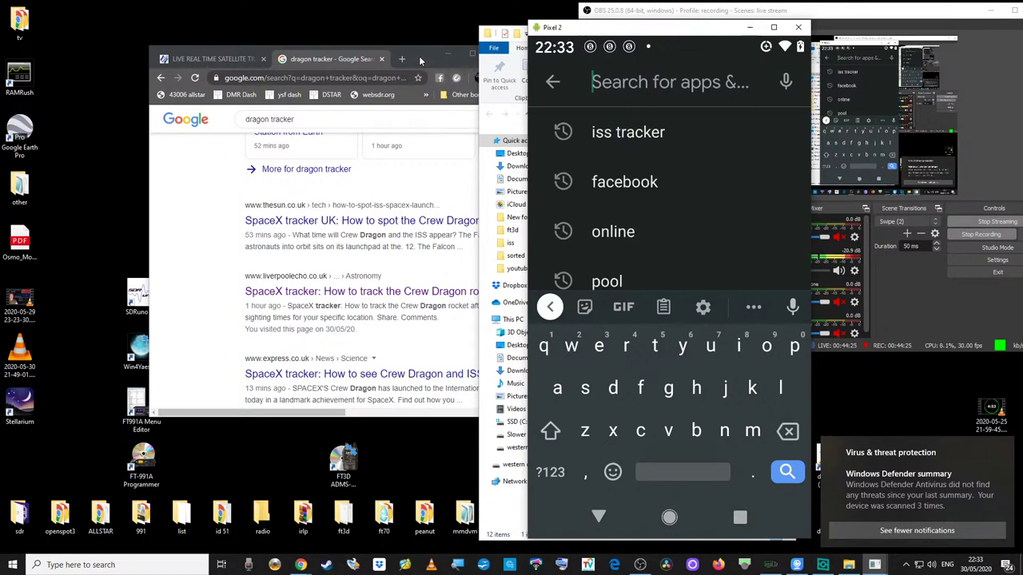
- Move the browser window away from the phone mirror and look through the Google results for "dragon tracker"
{"action": "scroll", "coordinate": [346, 258], "scroll_direction": "up", "scroll_amount": 3}
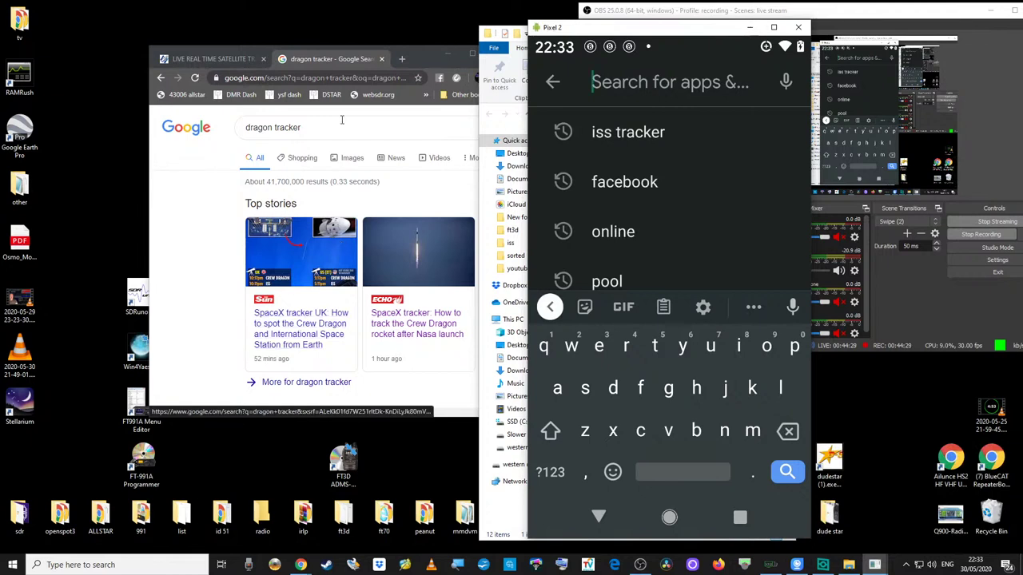
{"action": "left_click_drag", "start_coordinate": [416, 54], "coordinate": [331, 35]}
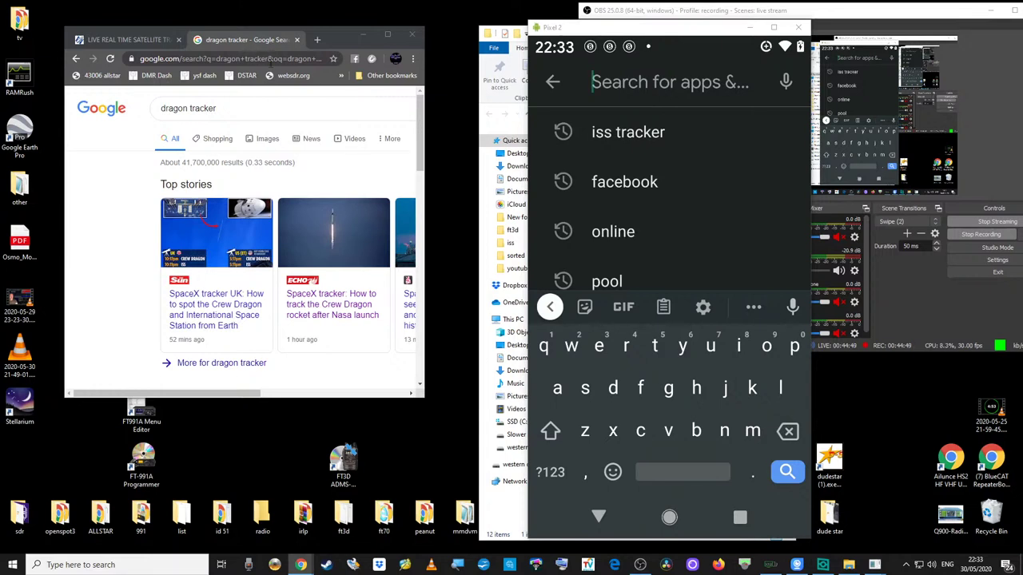
{"action": "scroll", "coordinate": [212, 308], "scroll_direction": "down", "scroll_amount": 3}
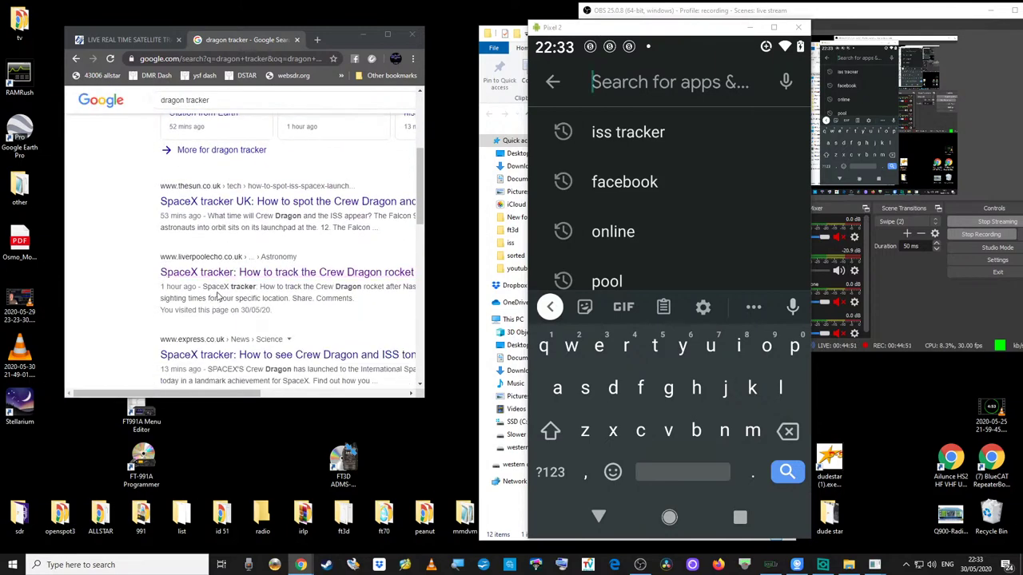
{"action": "scroll", "coordinate": [215, 297], "scroll_direction": "up", "scroll_amount": 1}
{"action": "scroll", "coordinate": [227, 288], "scroll_direction": "down", "scroll_amount": 4}
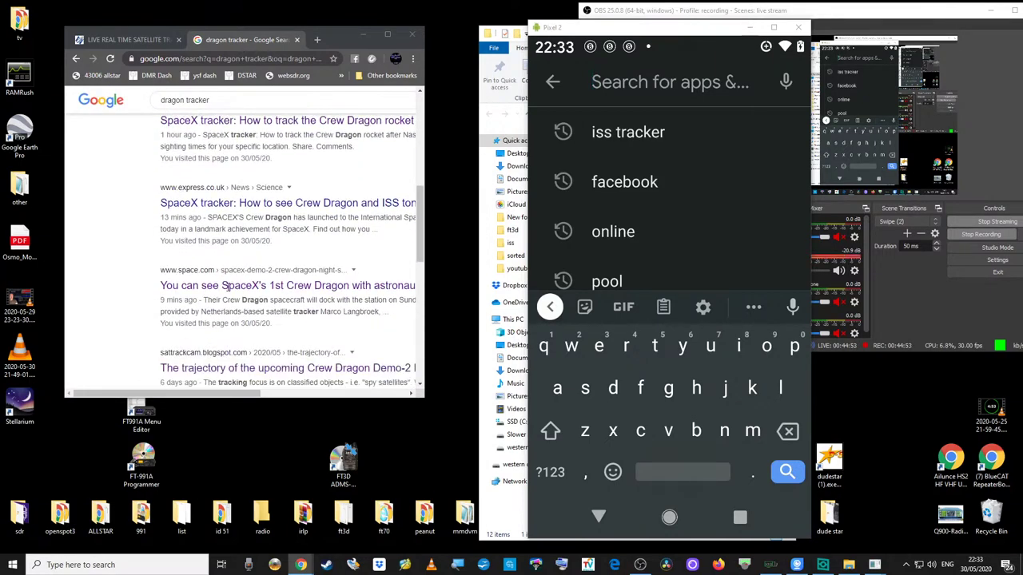
{"action": "scroll", "coordinate": [227, 288], "scroll_direction": "down", "scroll_amount": 4}
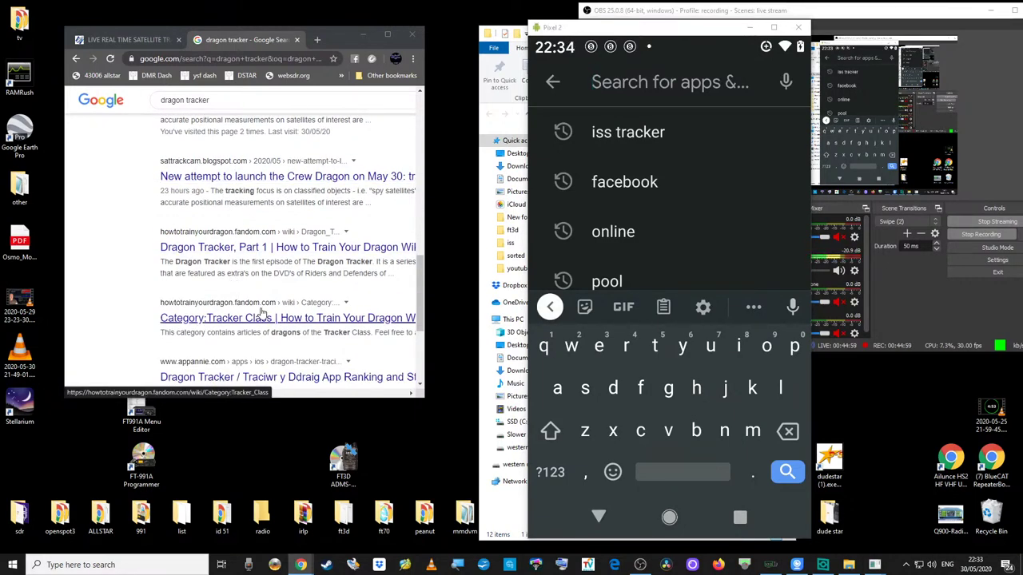
{"action": "scroll", "coordinate": [250, 293], "scroll_direction": "down", "scroll_amount": 3}
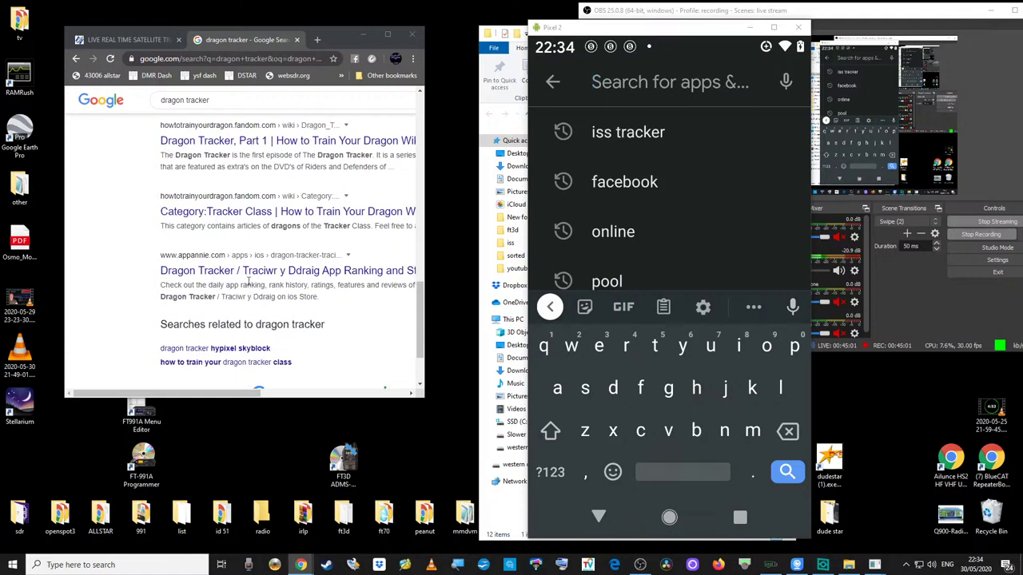
- View the n2yo.com satellite tracking map in a maximised browser window, and restore the window to its smaller size
{"action": "left_click", "coordinate": [122, 40]}
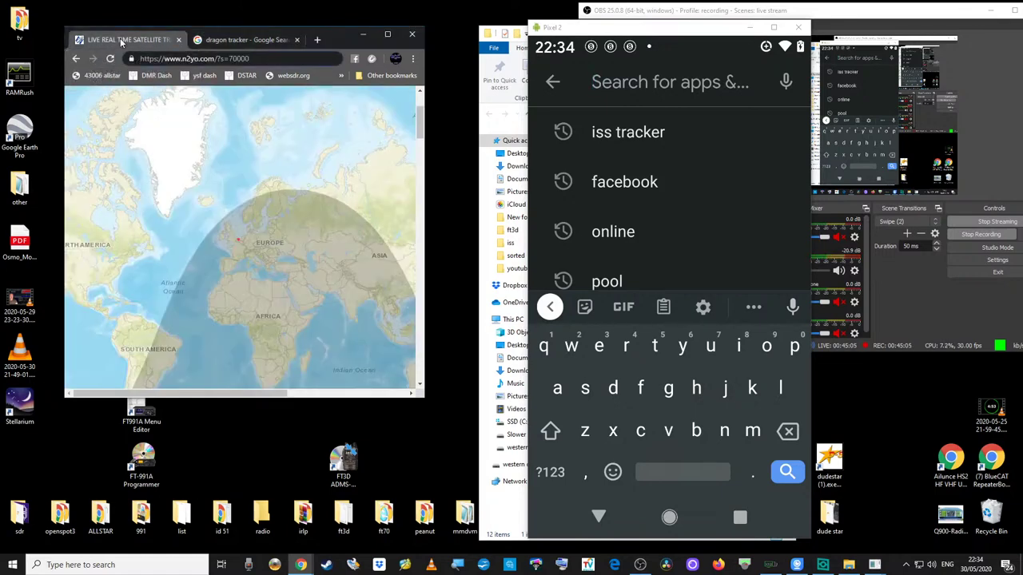
{"action": "left_click", "coordinate": [386, 34]}
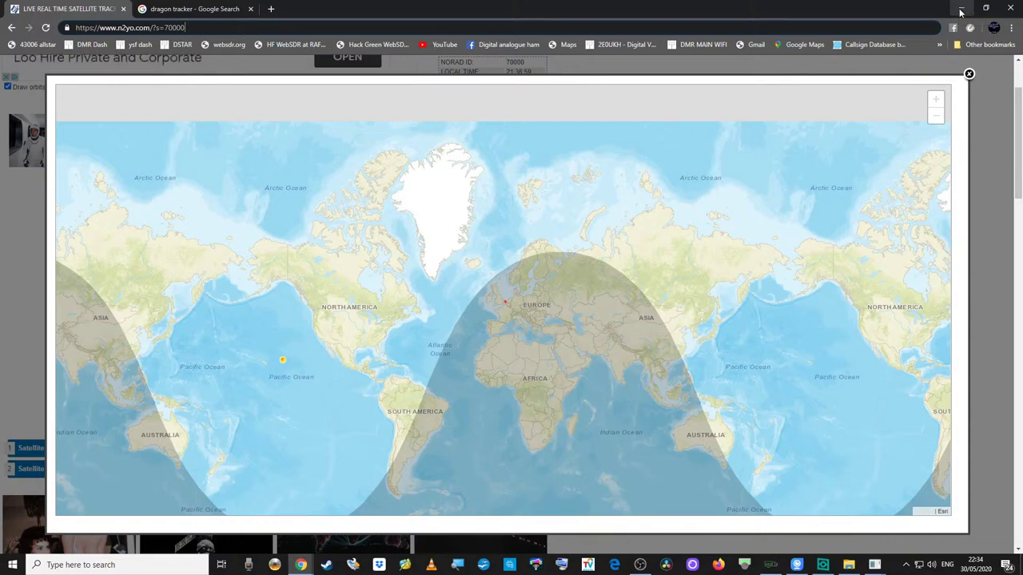
{"action": "left_click", "coordinate": [985, 8]}
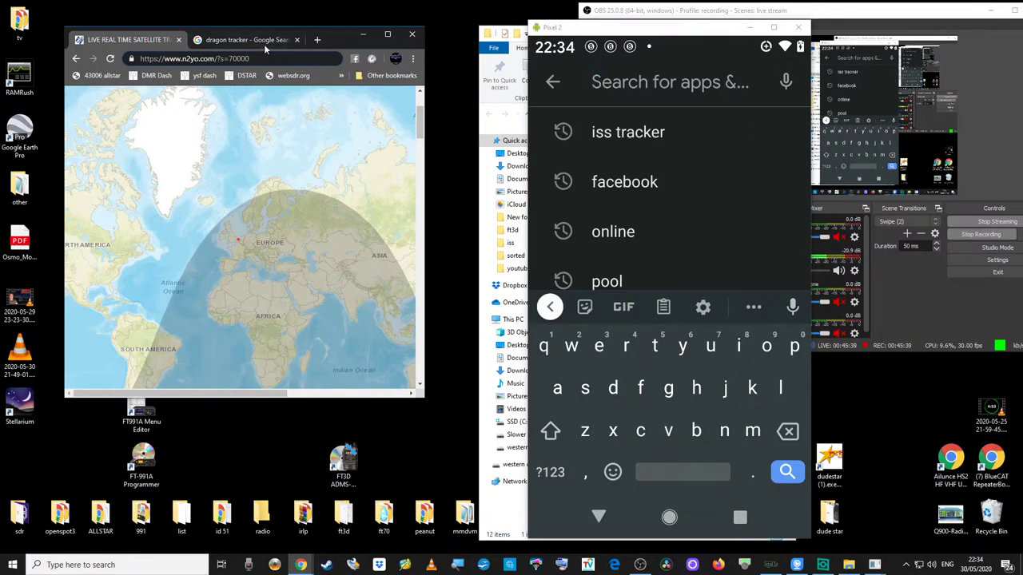
- Open the stellarium.org website in a new browser tab
{"action": "left_click", "coordinate": [318, 42]}
{"action": "right_click", "coordinate": [157, 64]}
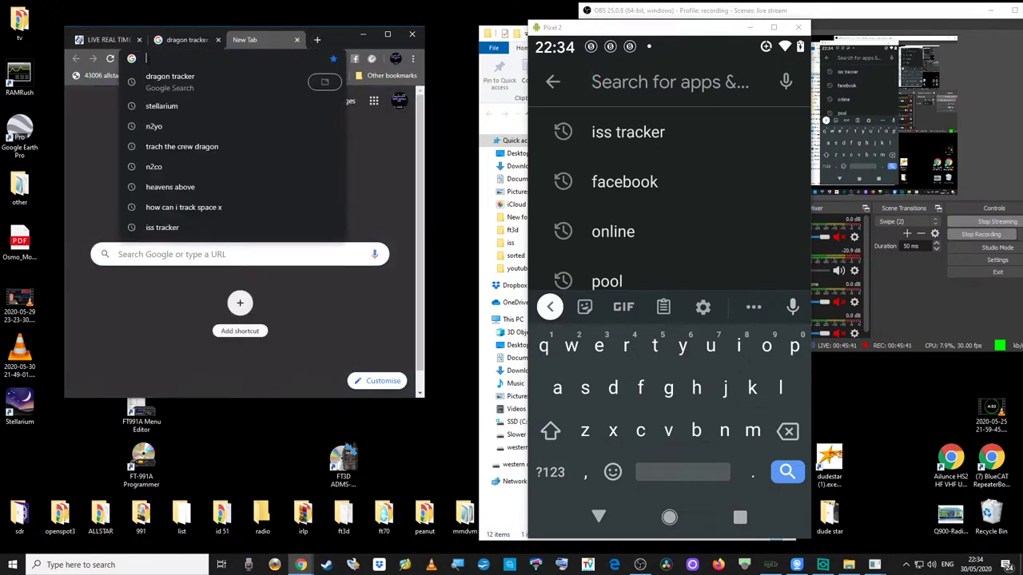
{"action": "left_click", "coordinate": [173, 131]}
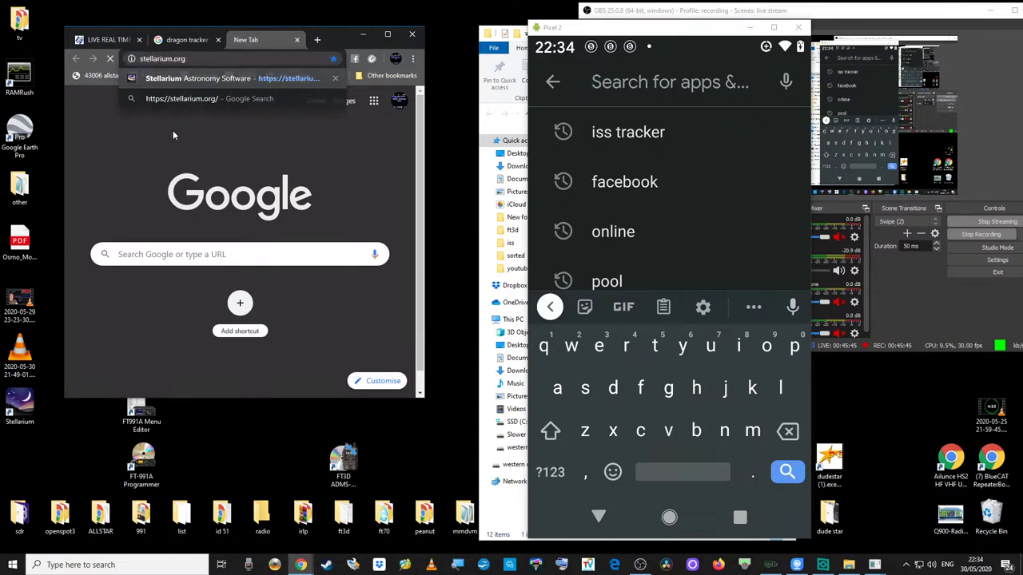
{"action": "key", "text": "Return"}
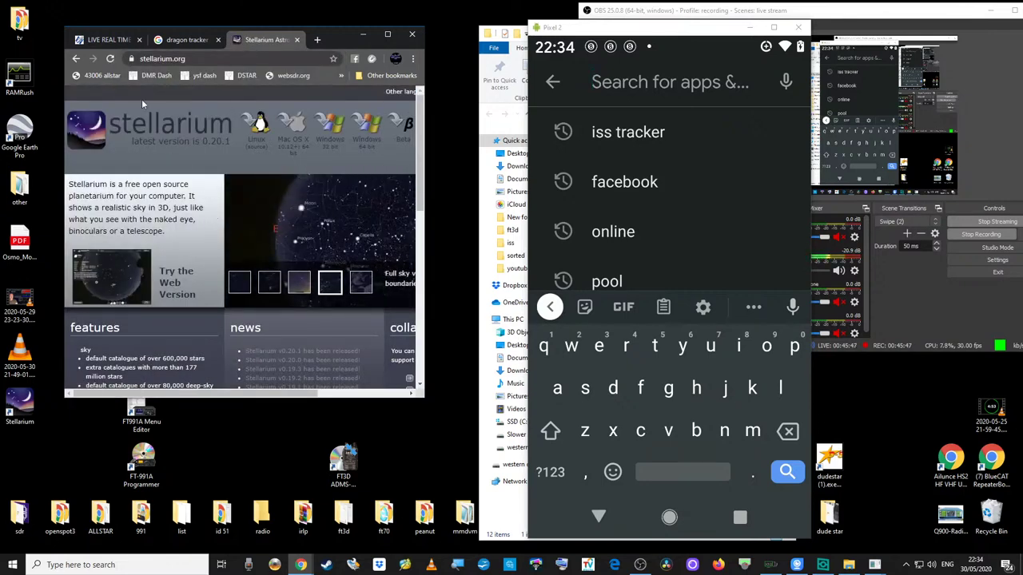
- Reload the n2yo.com tracking page, maximise the browser and display the Crew Dragon's orbit on the large map
{"action": "left_click", "coordinate": [108, 40]}
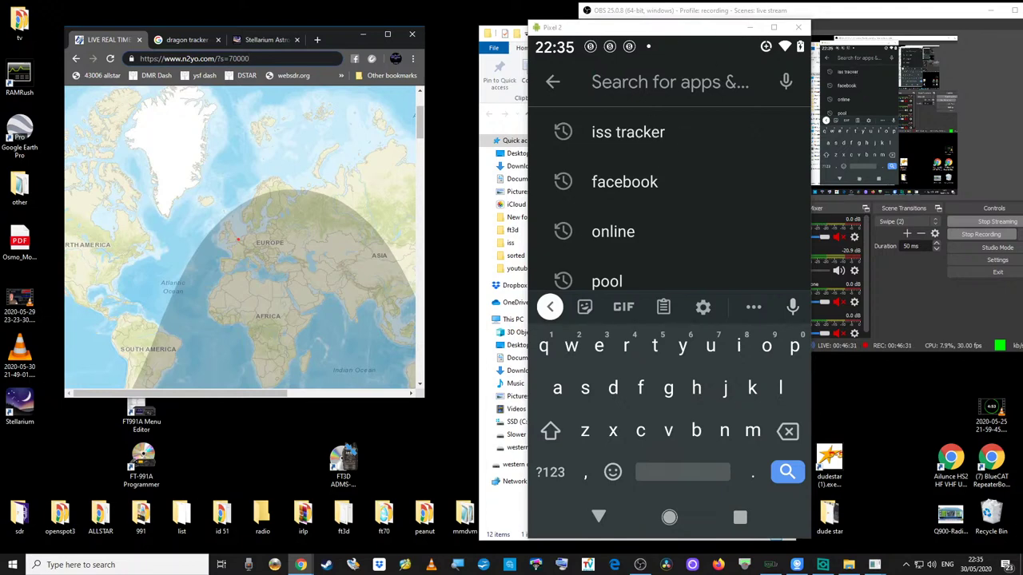
{"action": "key", "text": "alt+Tab"}
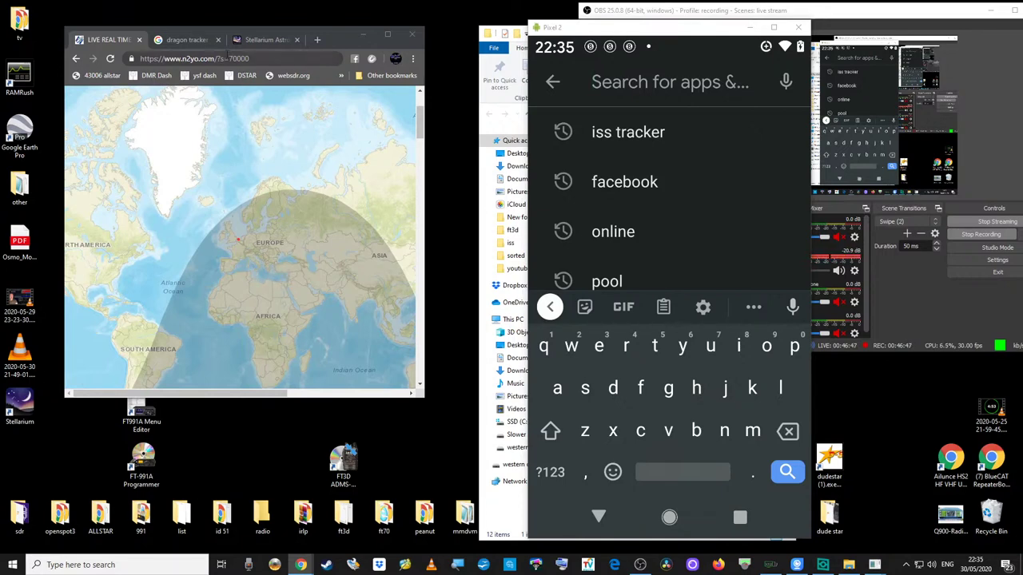
{"action": "left_click", "coordinate": [111, 59]}
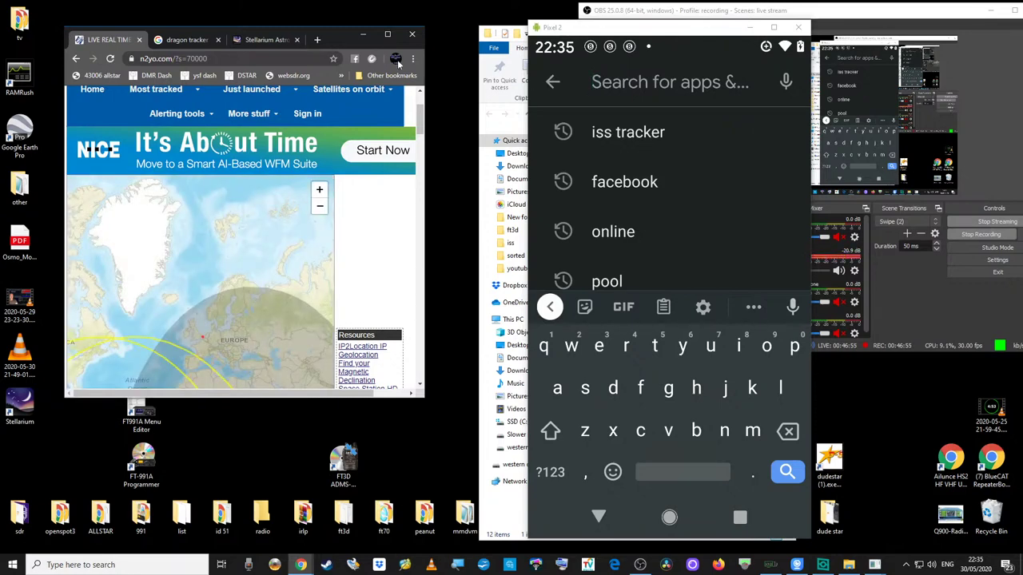
{"action": "left_click", "coordinate": [388, 35]}
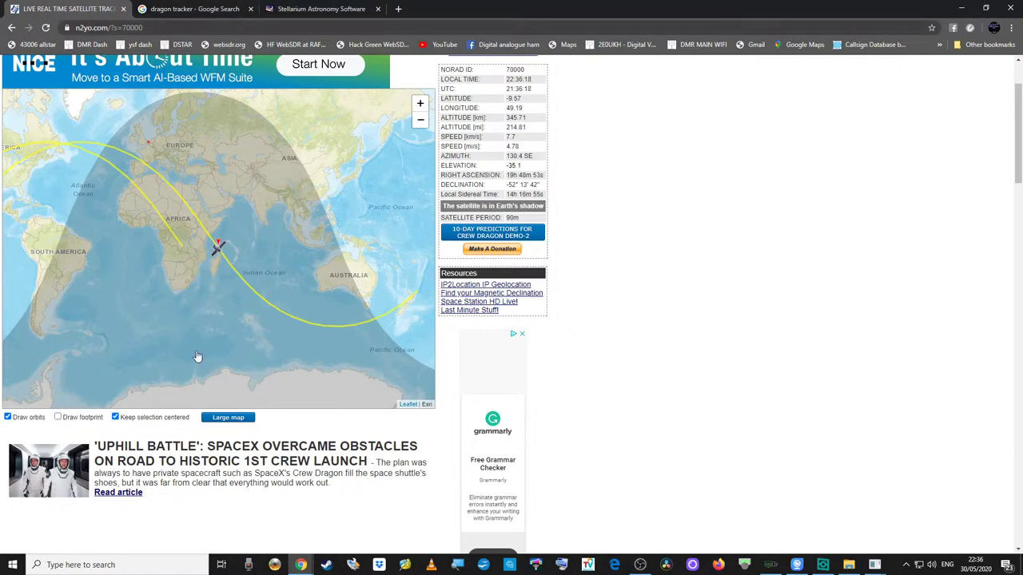
{"action": "left_click", "coordinate": [232, 418]}
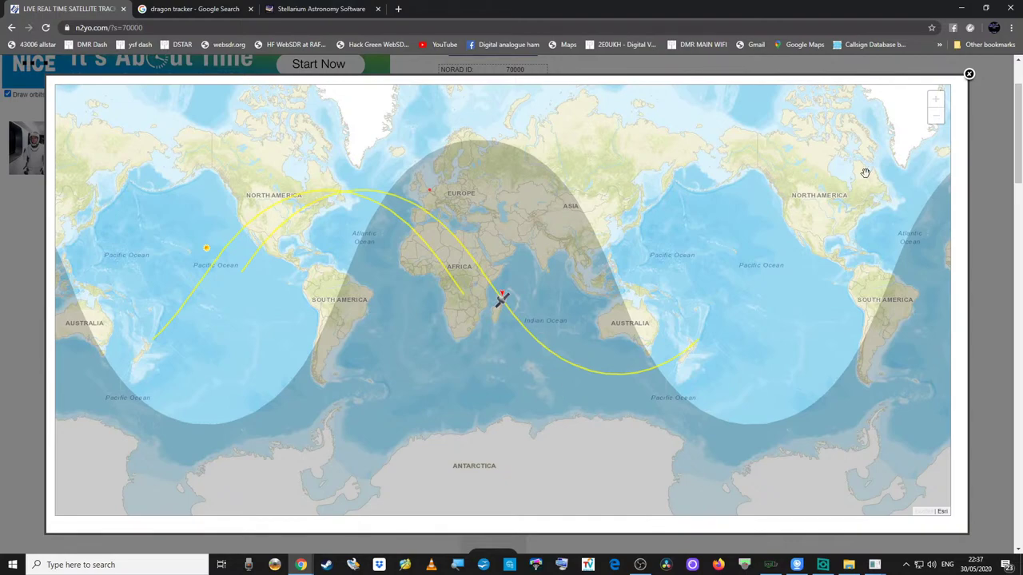
- Examine the Crew Dragon's position and orbit track on the large map, both close up and over a wider area
{"action": "left_click", "coordinate": [934, 102]}
{"action": "left_click", "coordinate": [935, 102]}
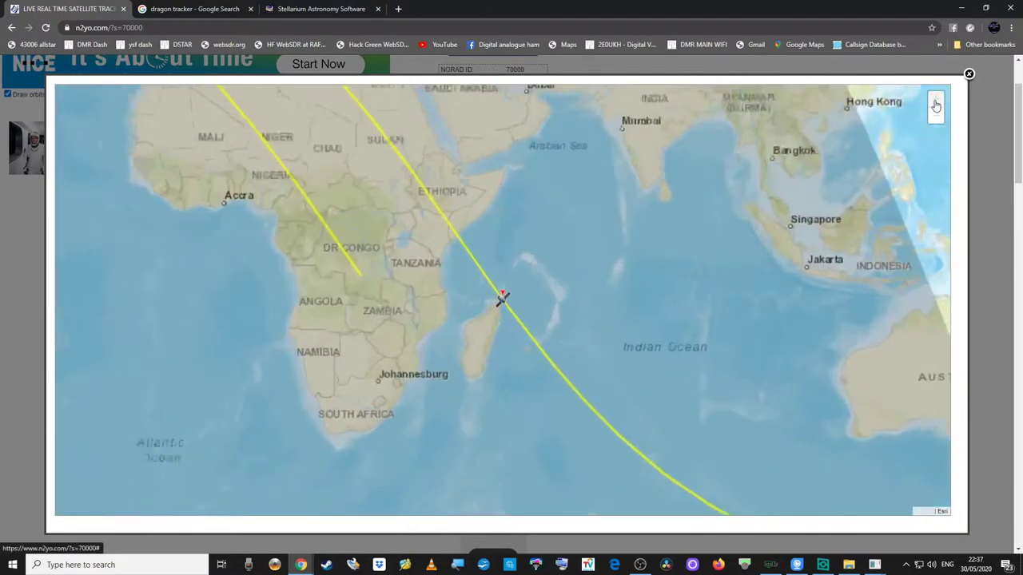
{"action": "left_click", "coordinate": [935, 103]}
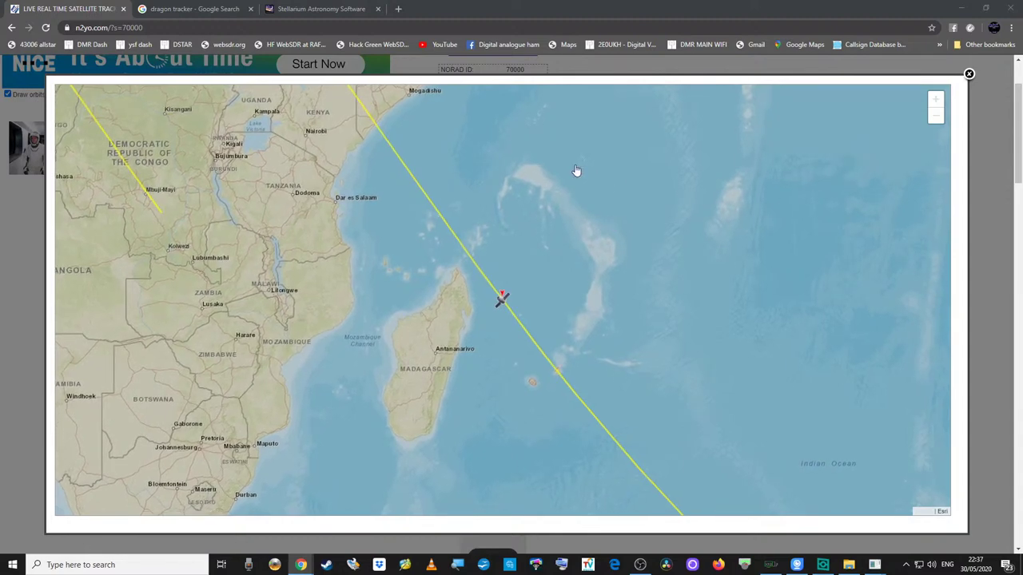
{"action": "left_click", "coordinate": [935, 115]}
{"action": "left_click", "coordinate": [935, 115]}
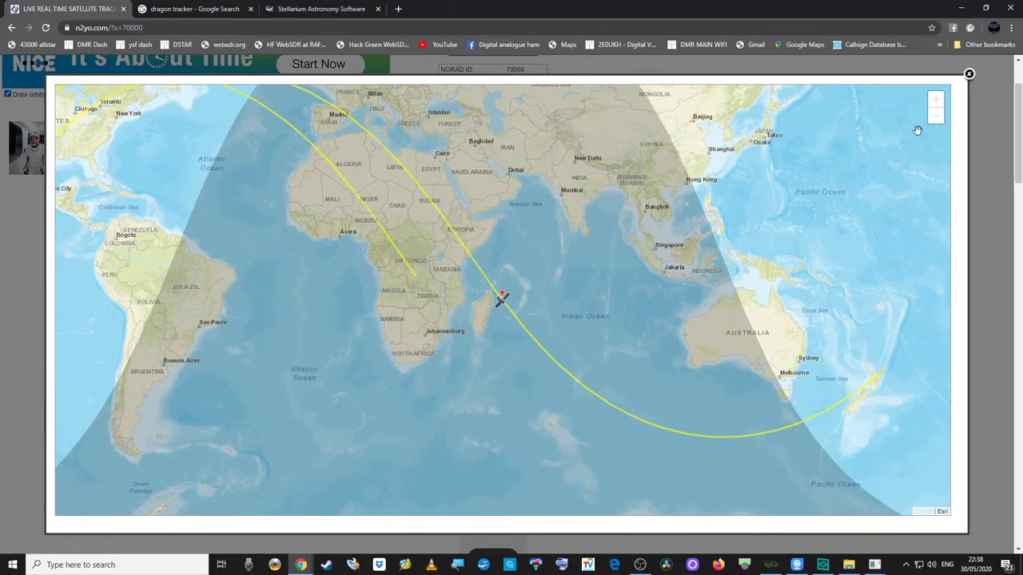
- Minimise the browser and launch Stellarium from the desktop
{"action": "left_click", "coordinate": [962, 8]}
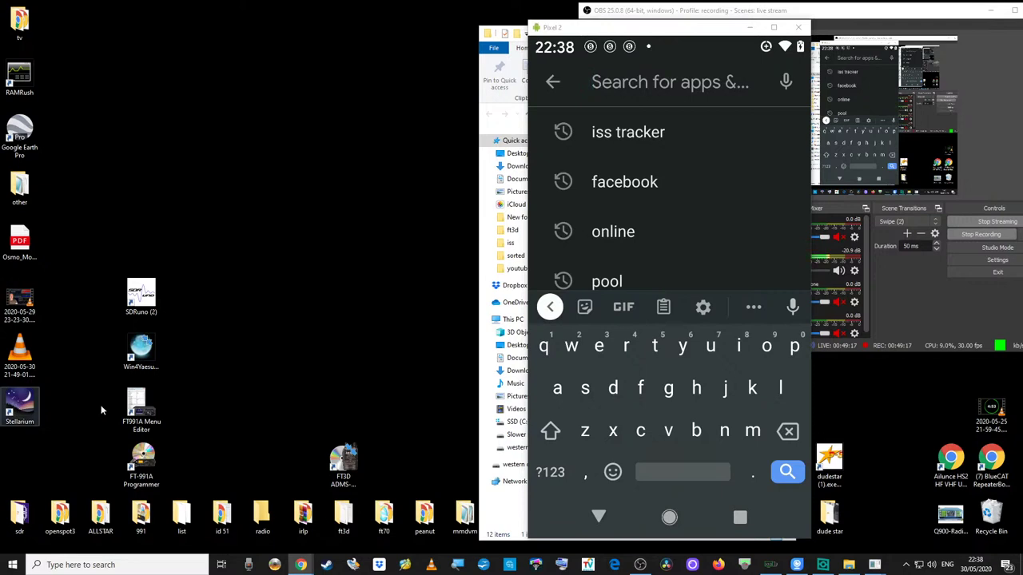
{"action": "double_click", "coordinate": [18, 408]}
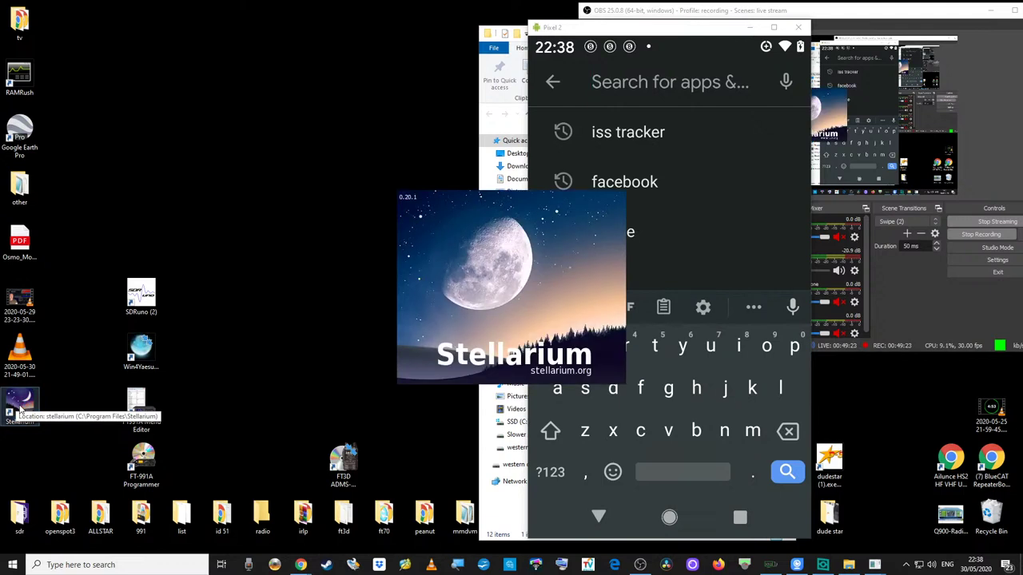